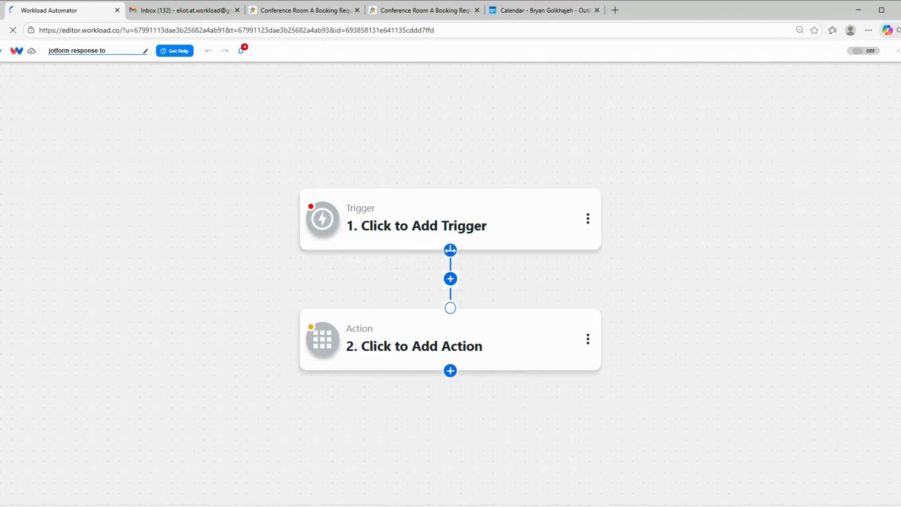
Name the workflow "jotform response to outlook calendar event".
type("ook cale")
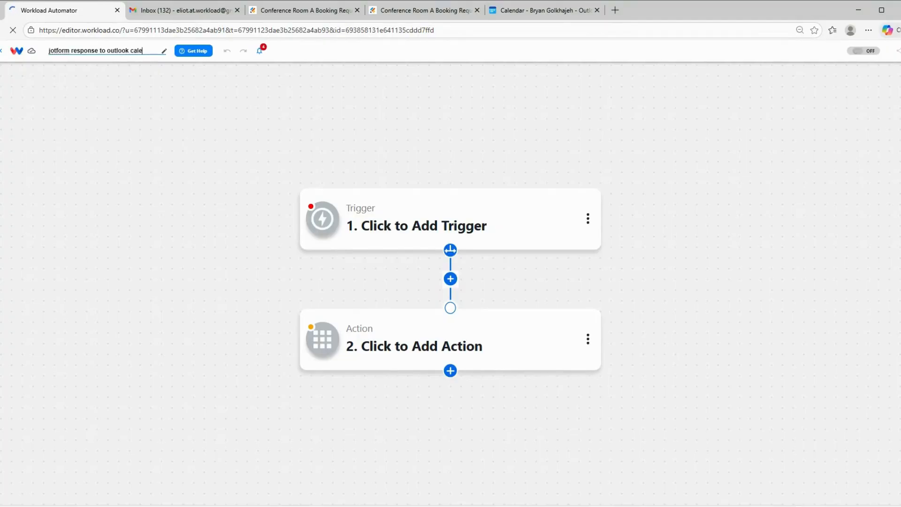
type("ndar event")
key("Return")
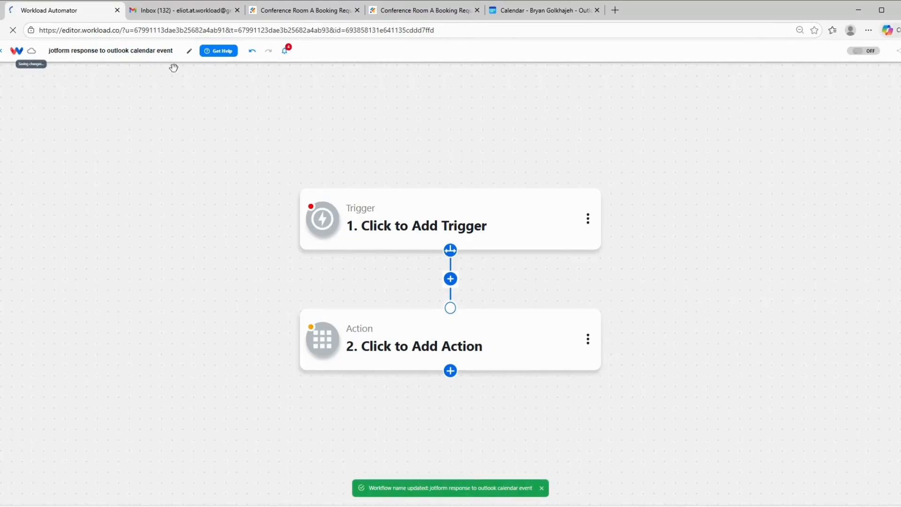
Set the workflow's trigger to Jotform with the New Form Submission event.
left_click(433, 230)
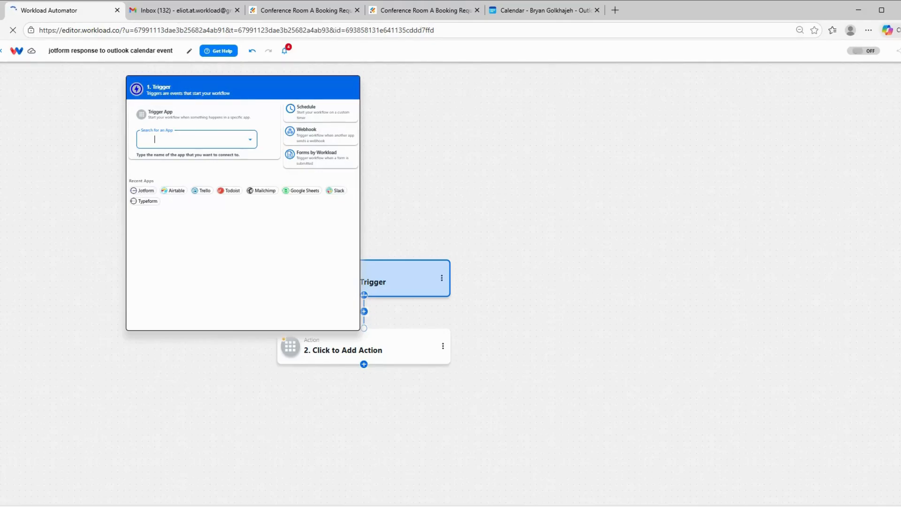
left_click(144, 190)
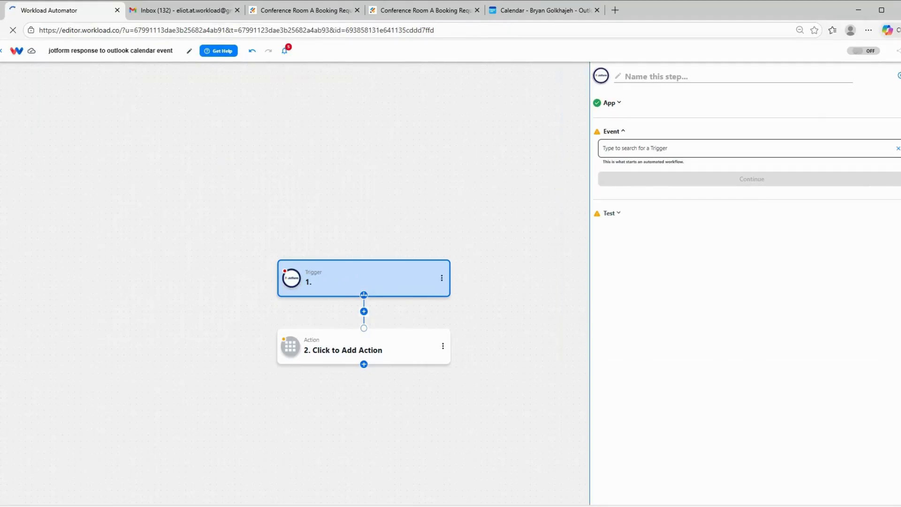
left_click(739, 148)
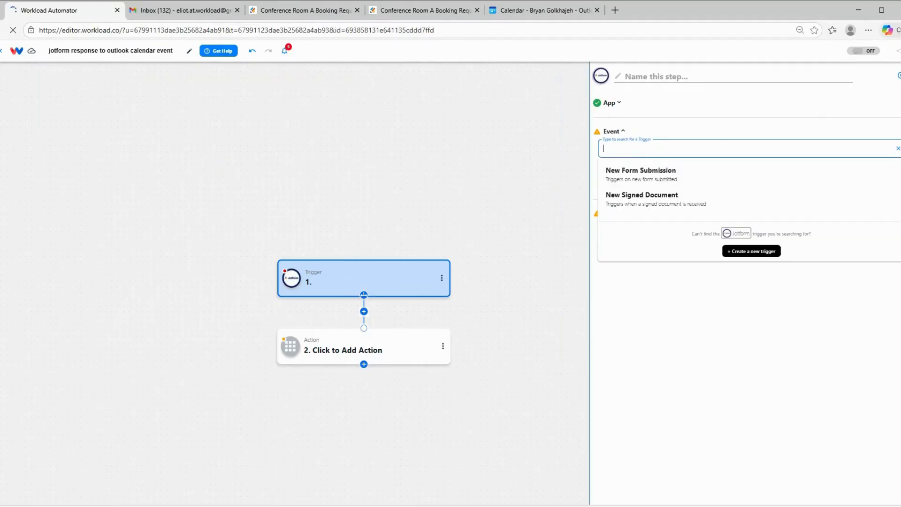
left_click(665, 171)
left_click(661, 177)
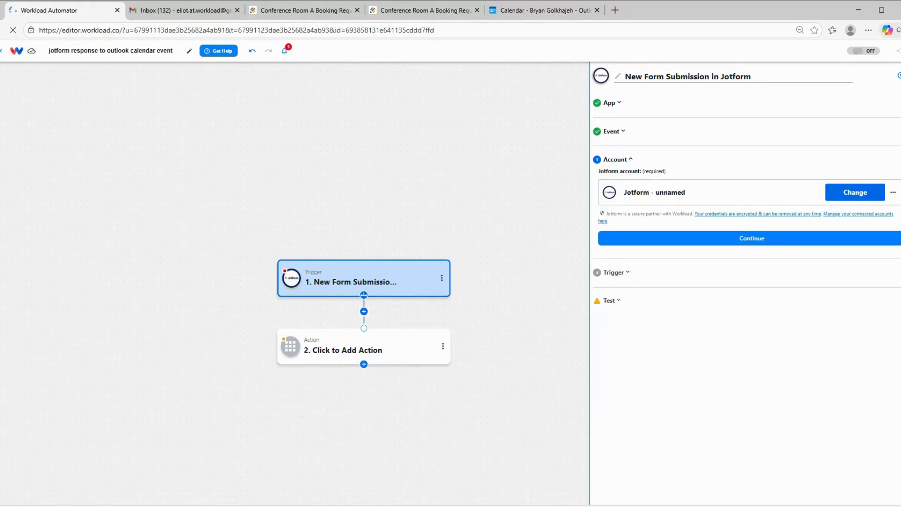
Using the connected Jotform account, set the trigger's form to Conference Room A Booking Request and load a test submission.
left_click(665, 238)
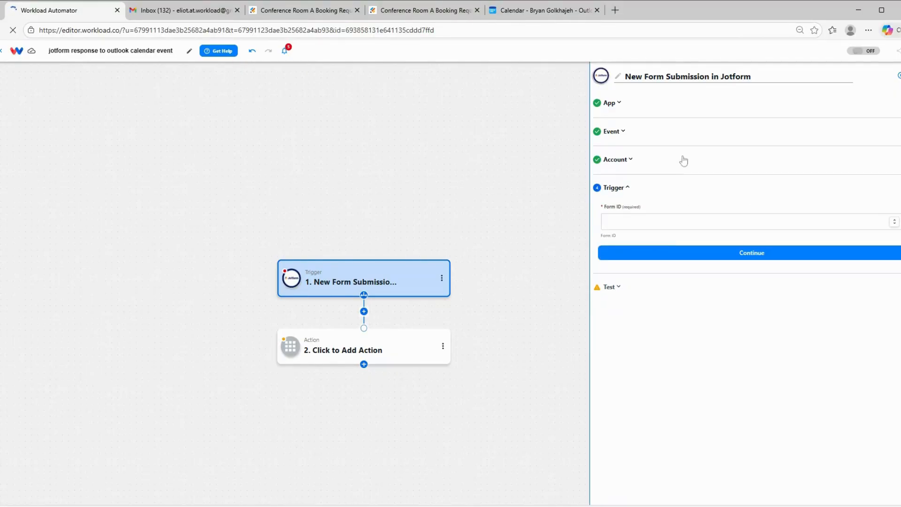
left_click(650, 226)
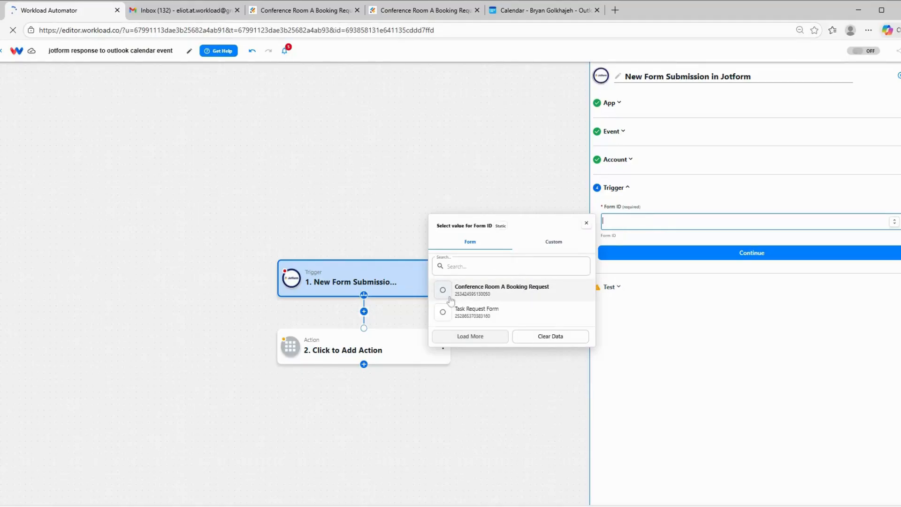
left_click(522, 288)
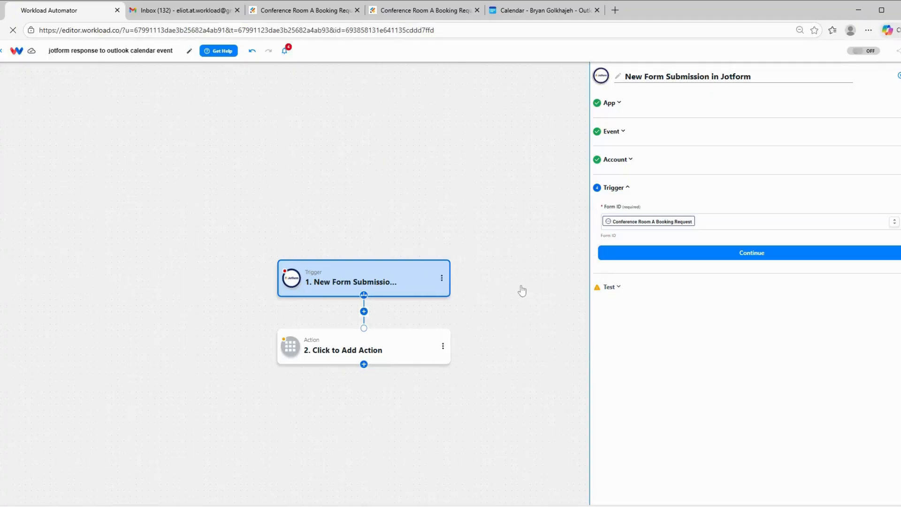
left_click(682, 257)
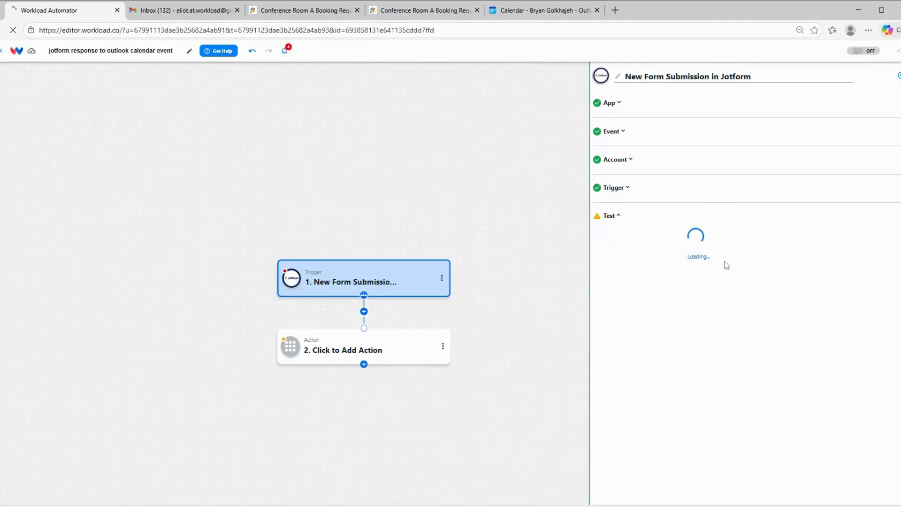
Review the data fields of the test submission returned by the Jotform trigger.
scroll(648, 324, "down", 8)
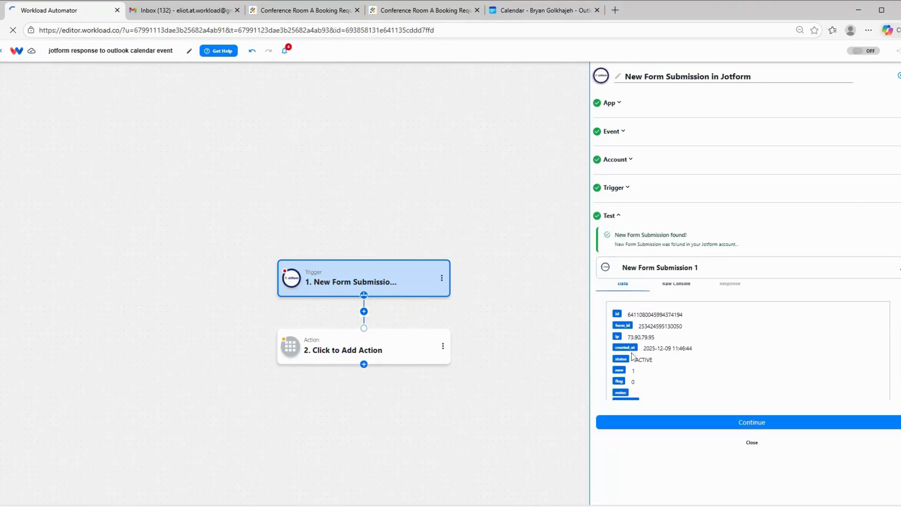
scroll(653, 327, "down", 8)
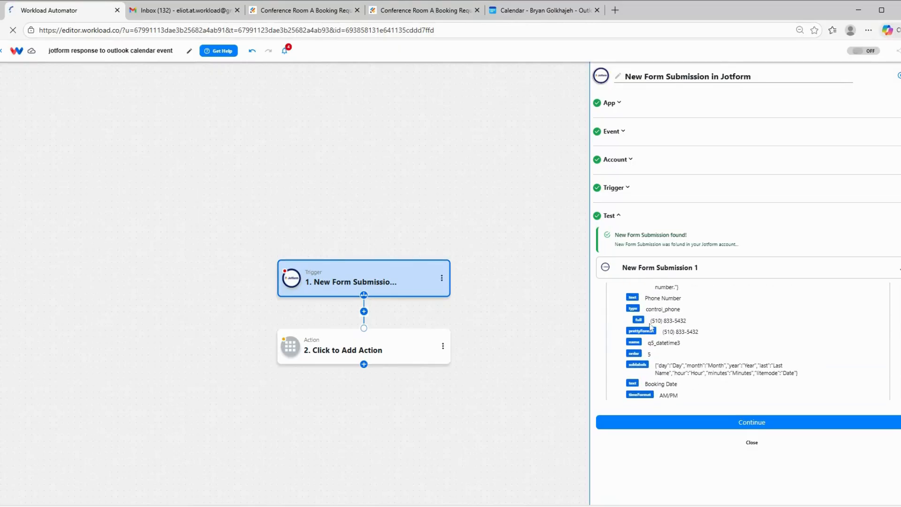
scroll(650, 327, "down", 10)
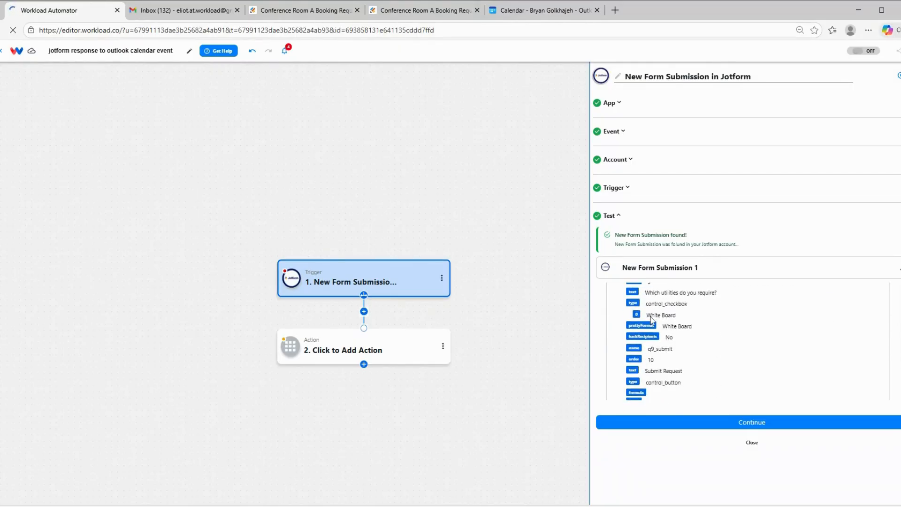
scroll(652, 320, "down", 3)
scroll(652, 321, "up", 20)
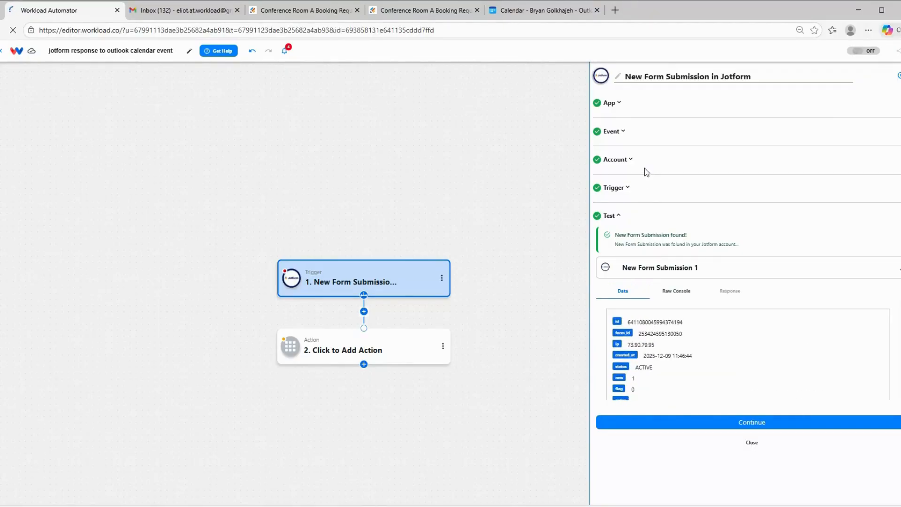
Switch to the live Conference Room A Booking Request form and review its questions from full name to required utilities.
left_click(424, 11)
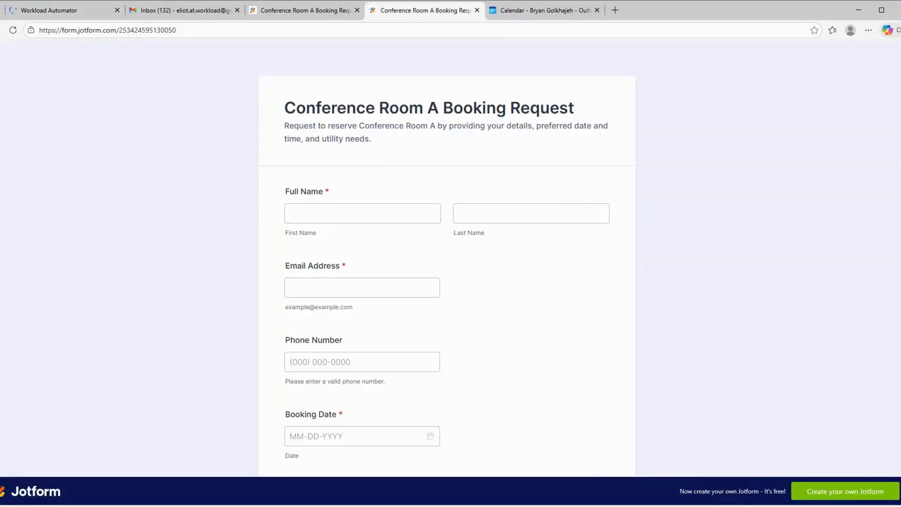
left_click(289, 210)
key("Tab")
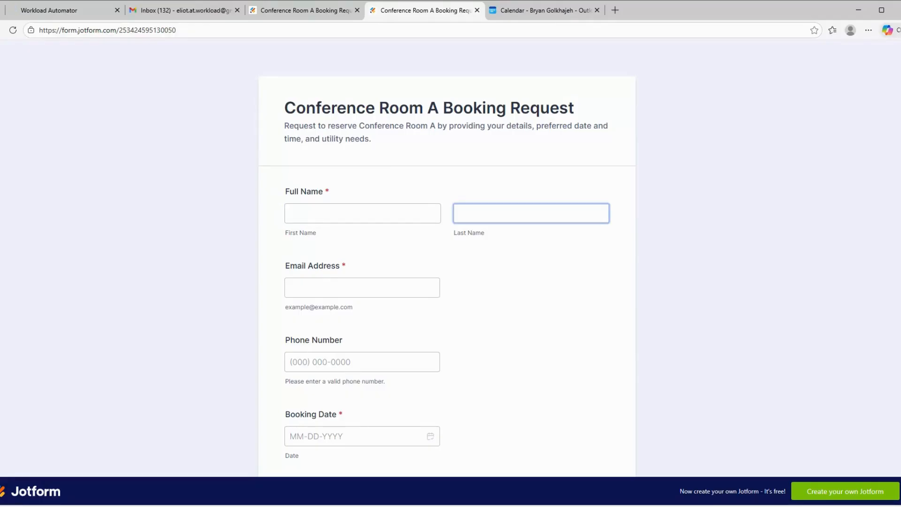
key("shift+Tab")
key("Tab")
key("Tab")
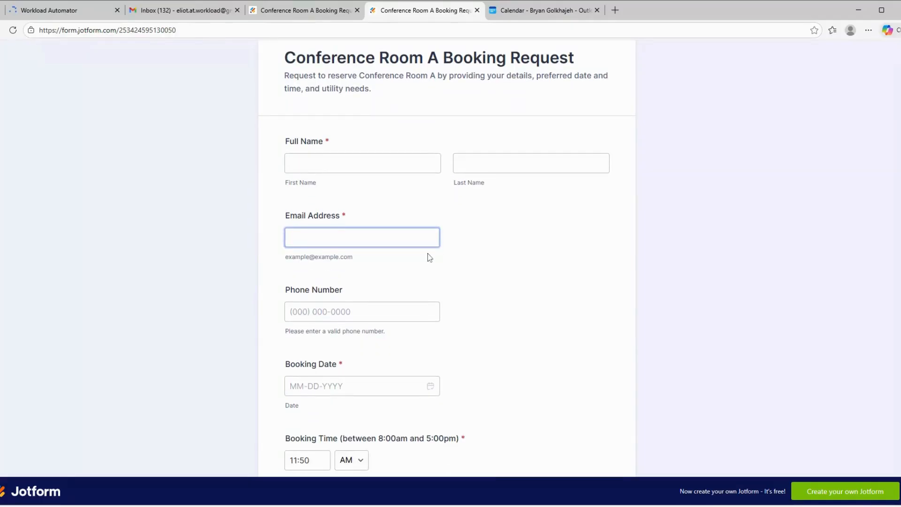
left_click(215, 258)
scroll(217, 253, "down", 2)
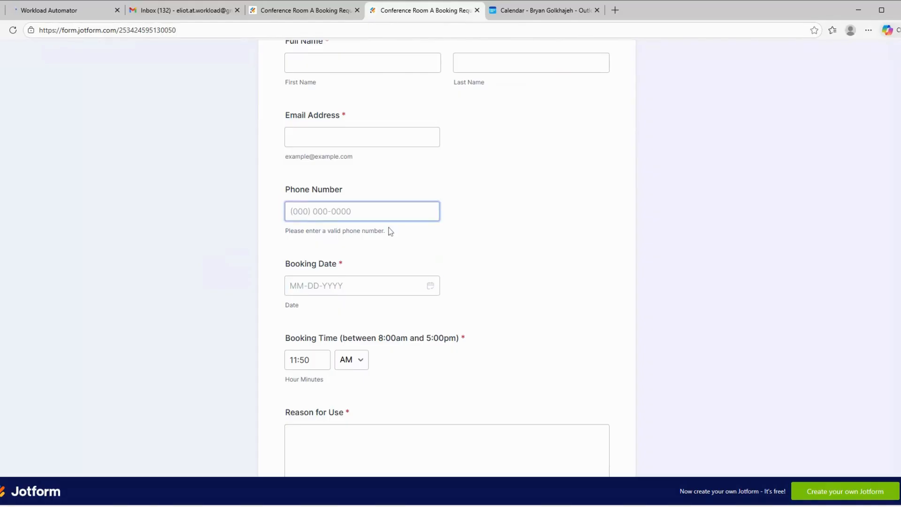
scroll(376, 227, "down", 1)
left_click(343, 235)
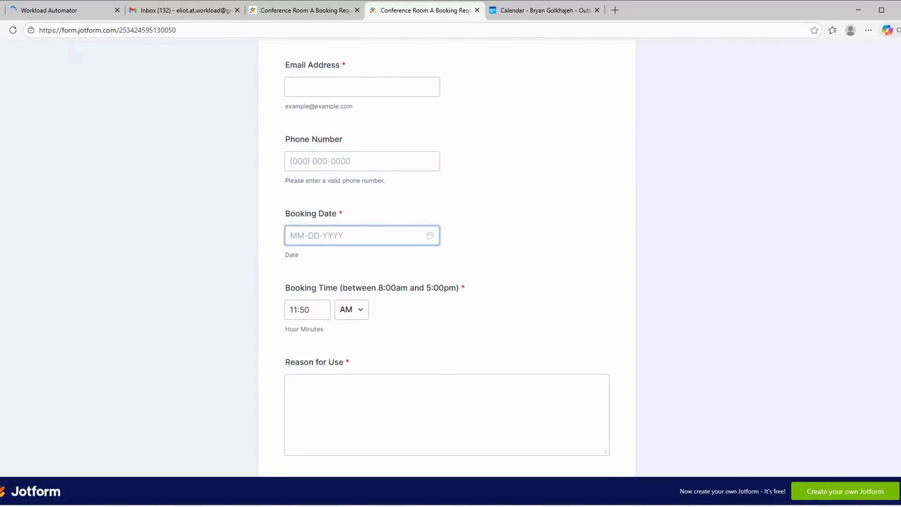
scroll(340, 264, "down", 1)
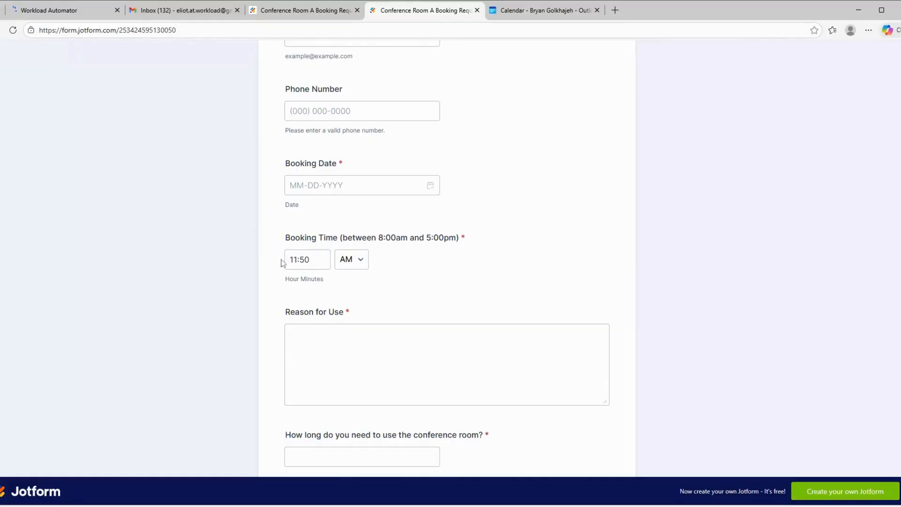
scroll(336, 267, "down", 2)
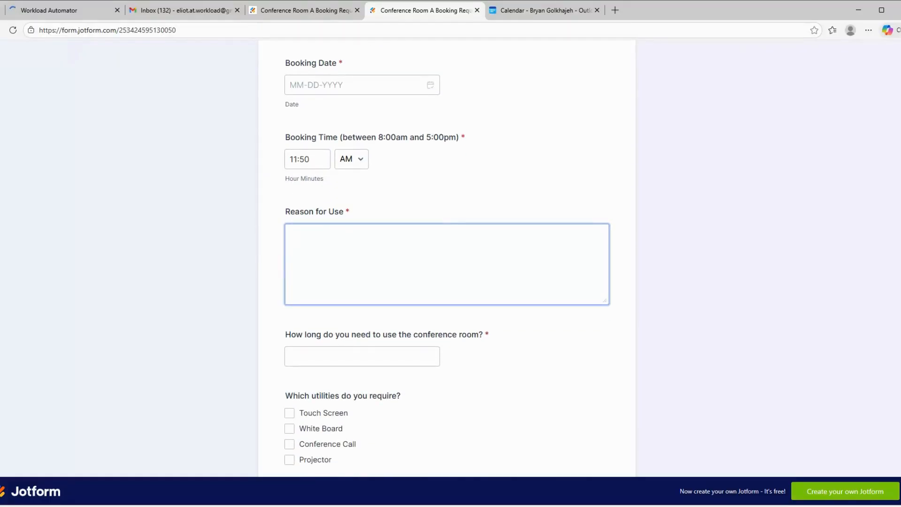
scroll(318, 290, "down", 1)
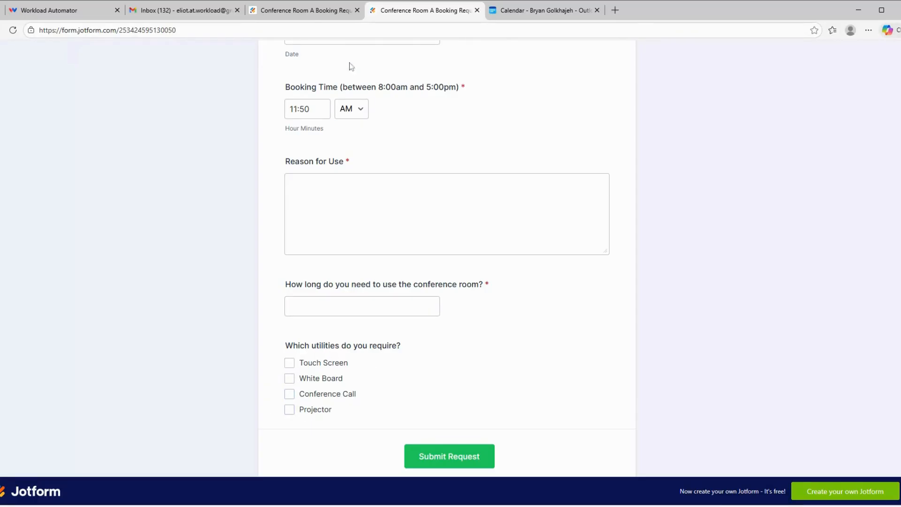
Return to the Workload editor and examine how the test submission's raw console output structures the form's questions and answers.
left_click(55, 14)
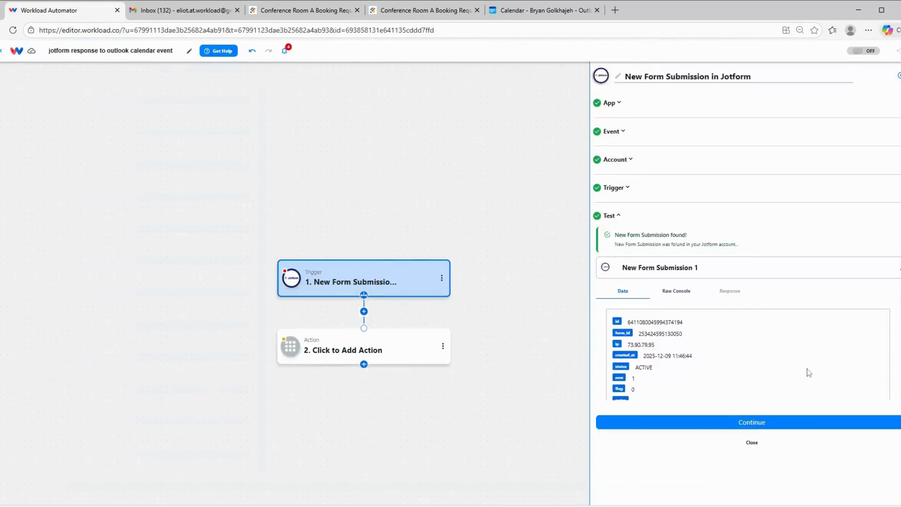
scroll(658, 345, "down", 8)
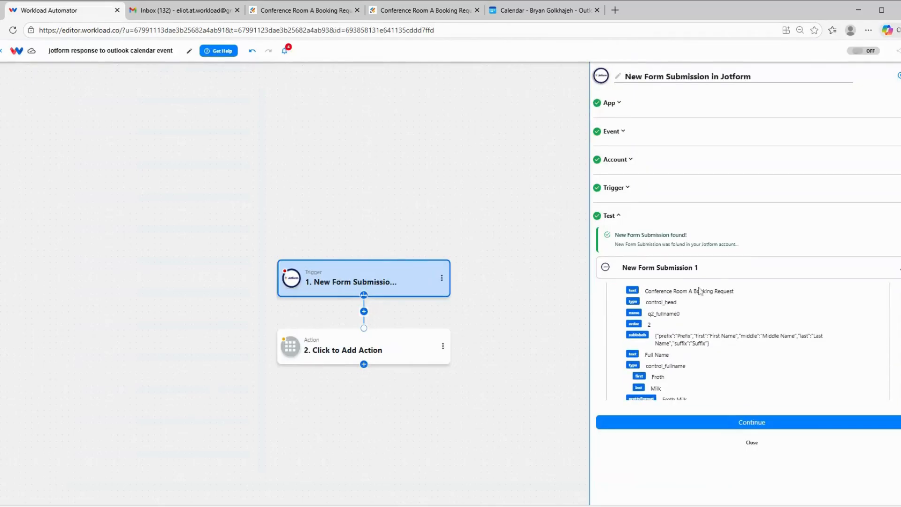
scroll(713, 342, "up", 10)
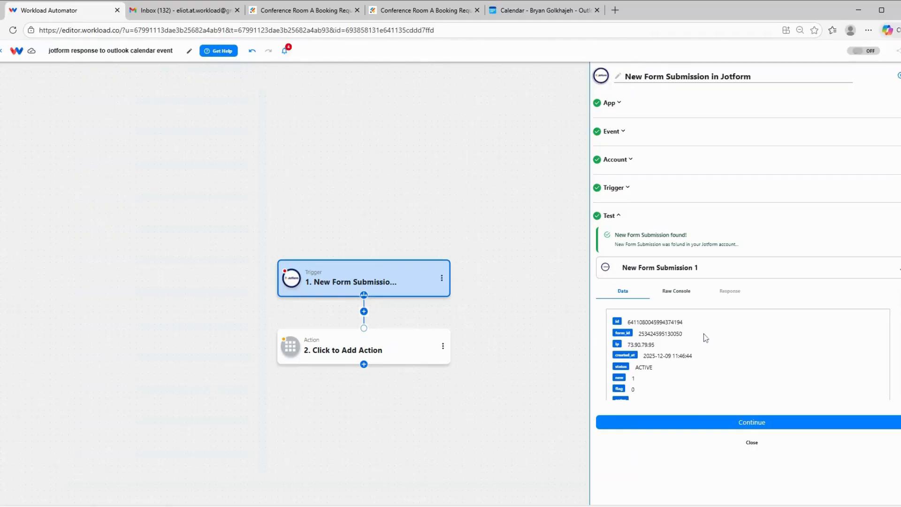
left_click(683, 293)
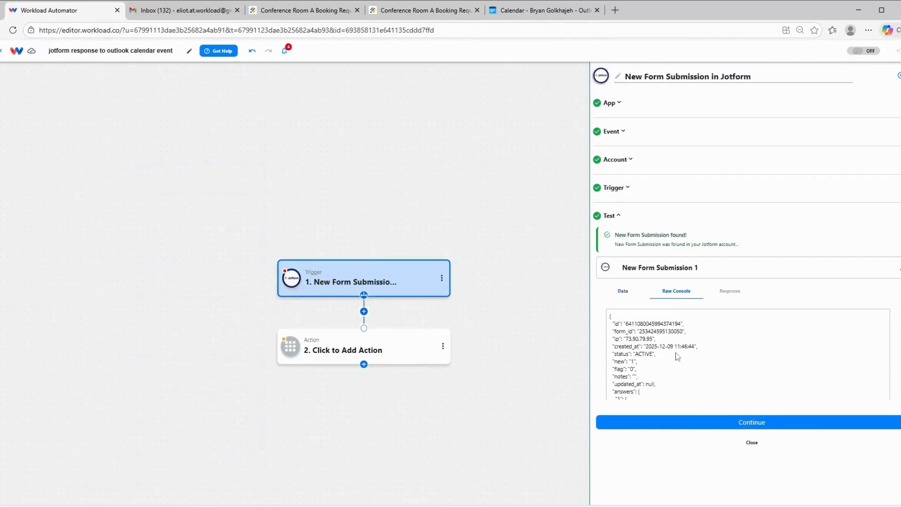
scroll(676, 356, "down", 2)
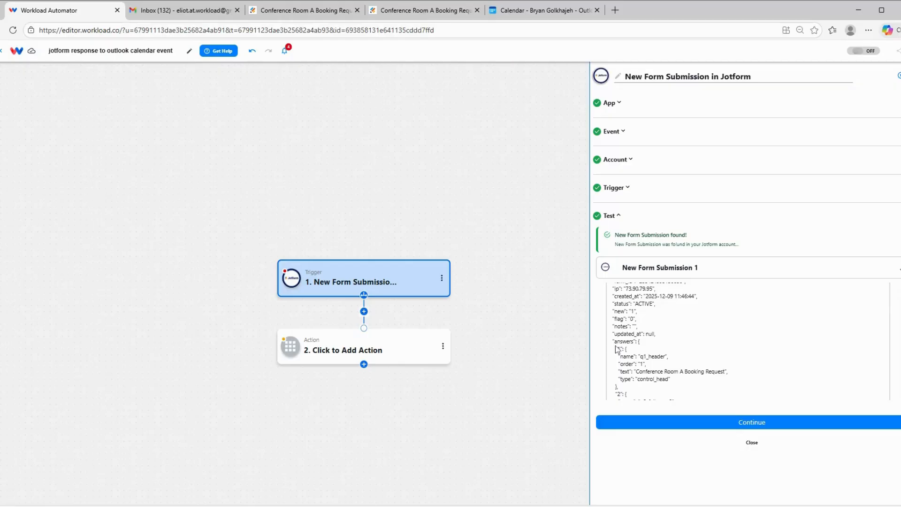
double_click(623, 342)
left_click(685, 348)
scroll(662, 361, "down", 1)
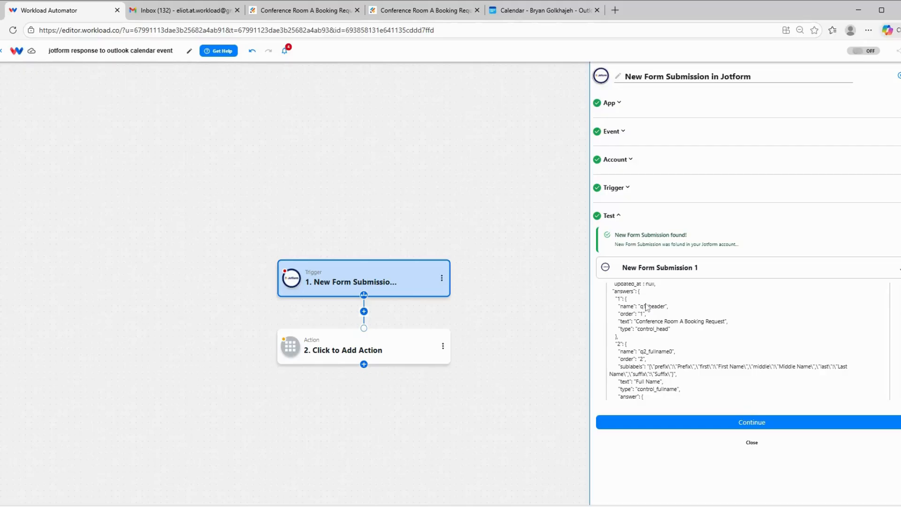
scroll(648, 307, "down", 1)
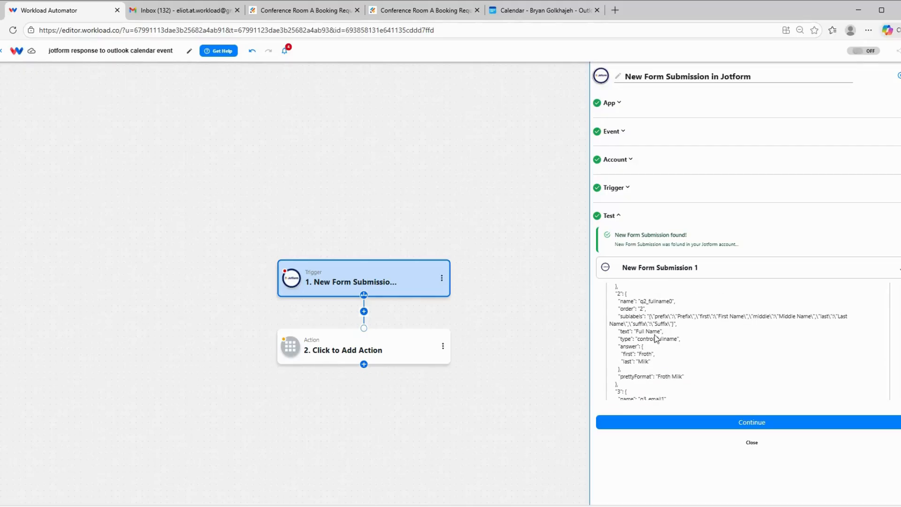
mouse_move(623, 349)
left_mouse_down()
mouse_move(647, 358)
mouse_move(637, 350)
left_mouse_up()
scroll(641, 315, "up", 1)
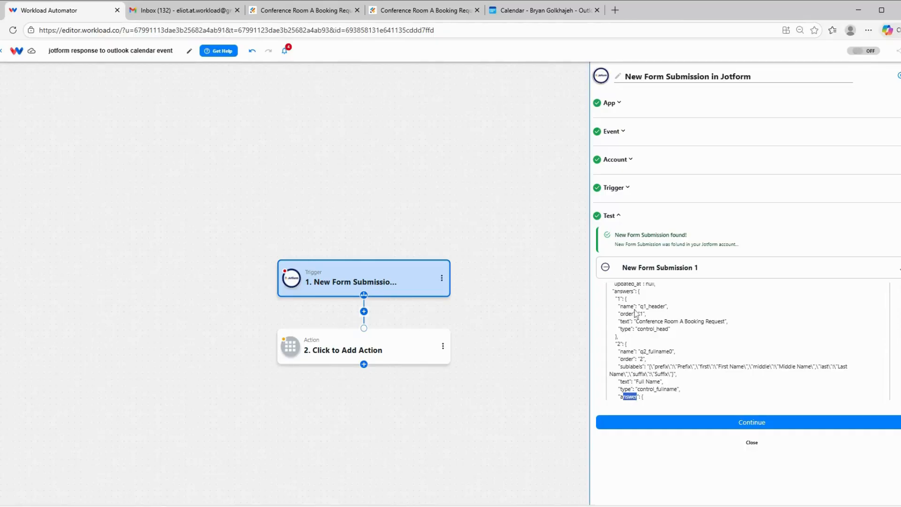
scroll(646, 305, "down", 2)
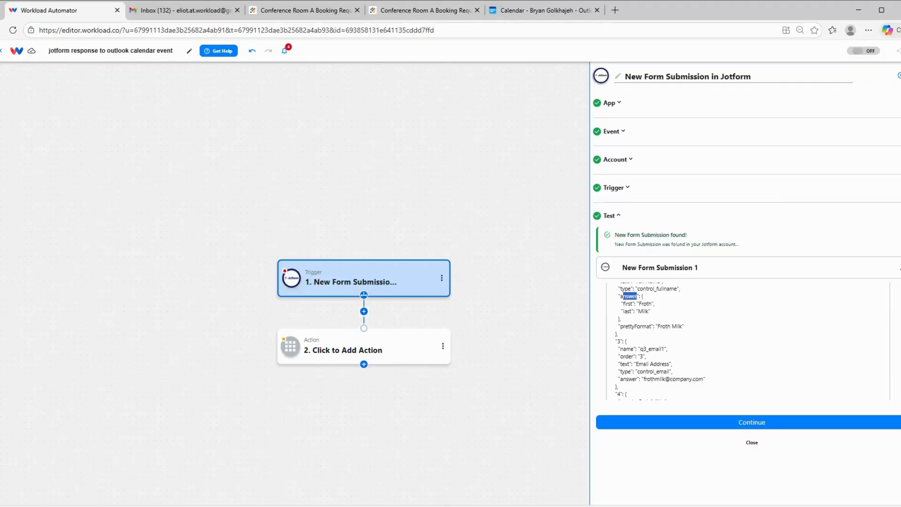
scroll(674, 308, "down", 1)
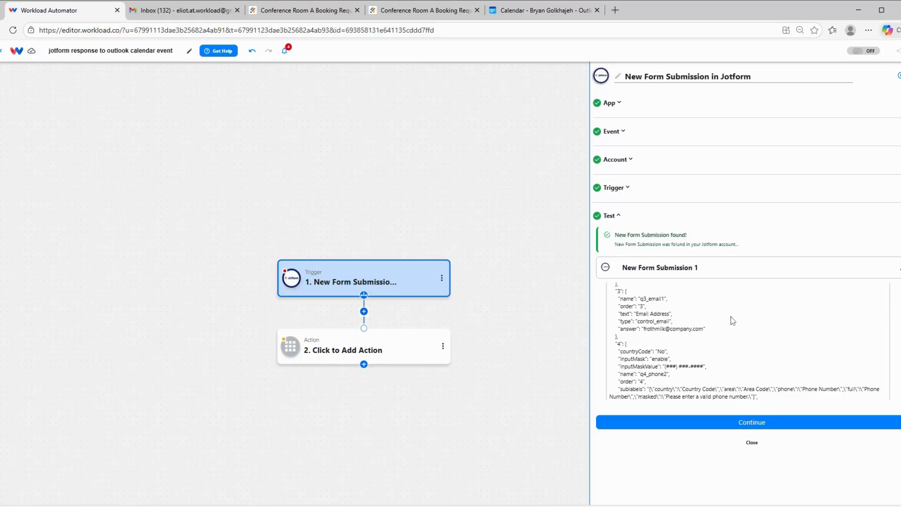
Complete the trigger setup and choose AI Wizard by Workload as the app for the second step.
left_click(711, 425)
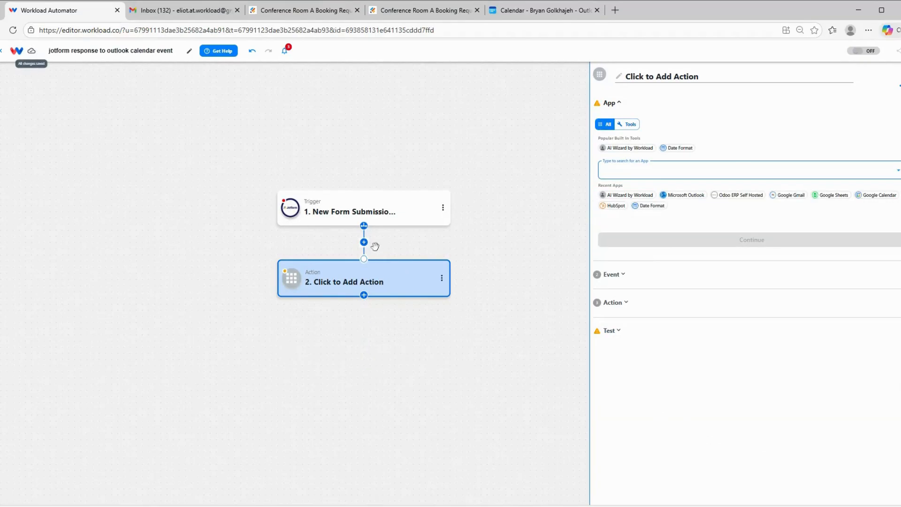
left_click(639, 149)
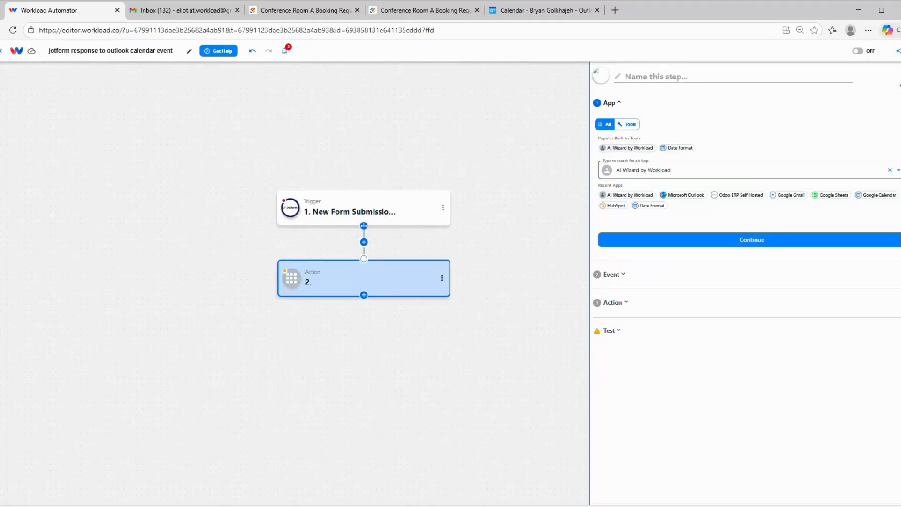
left_click(724, 240)
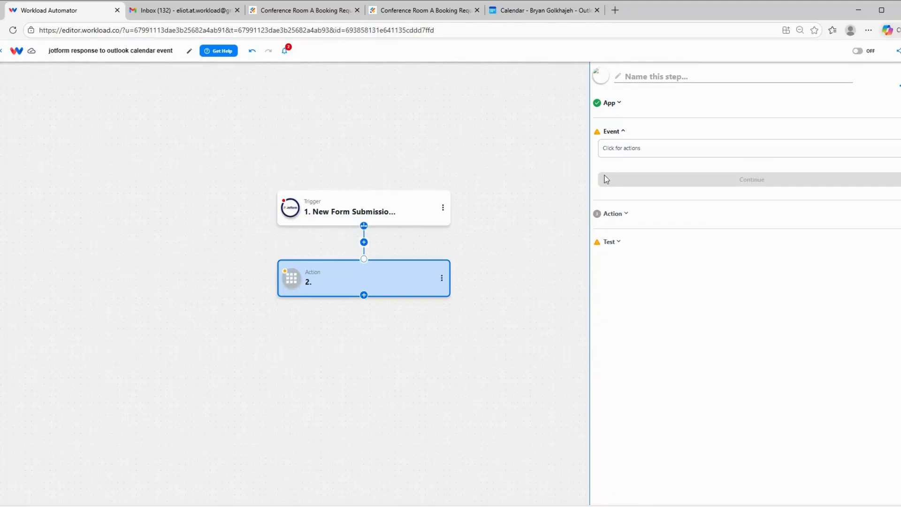
Set the second step's event to Format Data and proceed to its action settings.
left_click(627, 148)
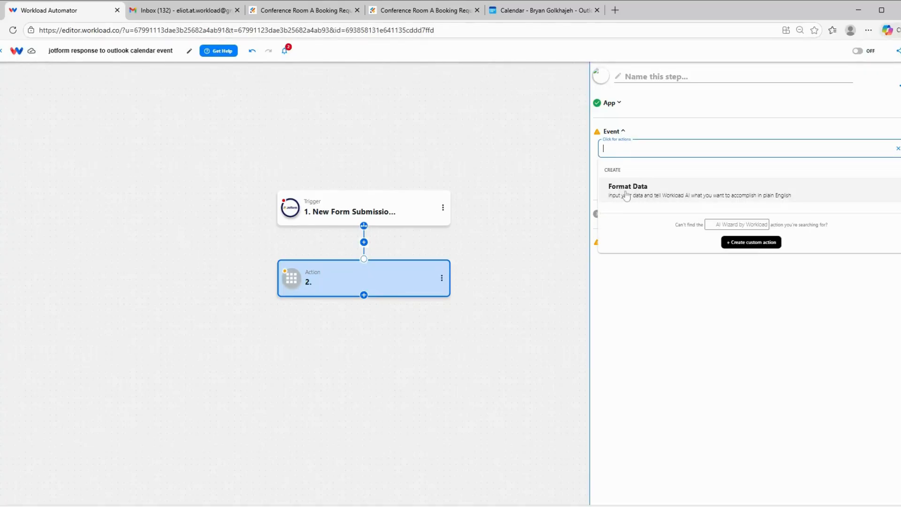
left_click(713, 188)
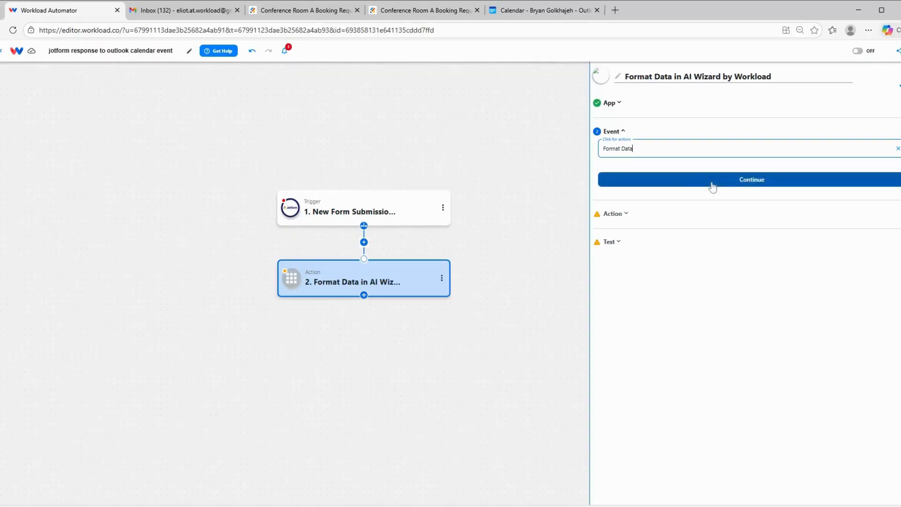
left_click(680, 181)
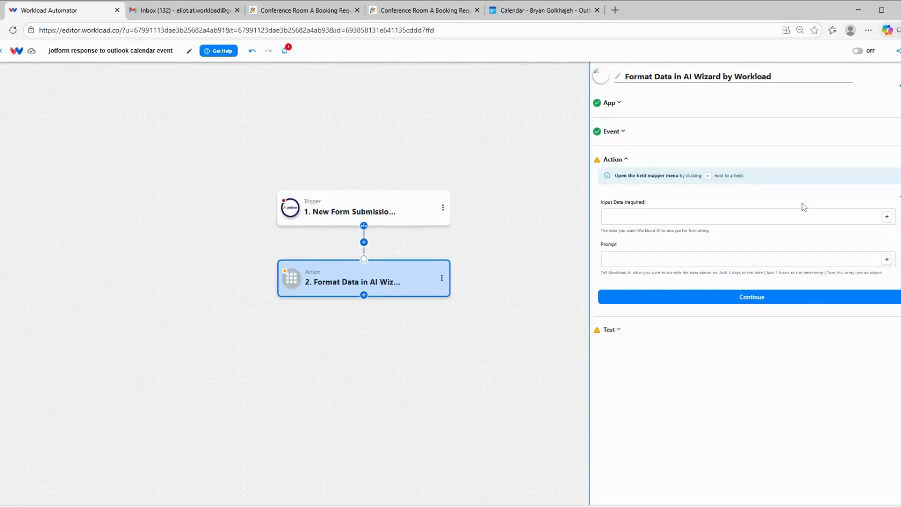
Map the "answers" object from the Jotform form submission into the second step's required Input Data.
left_click(887, 216)
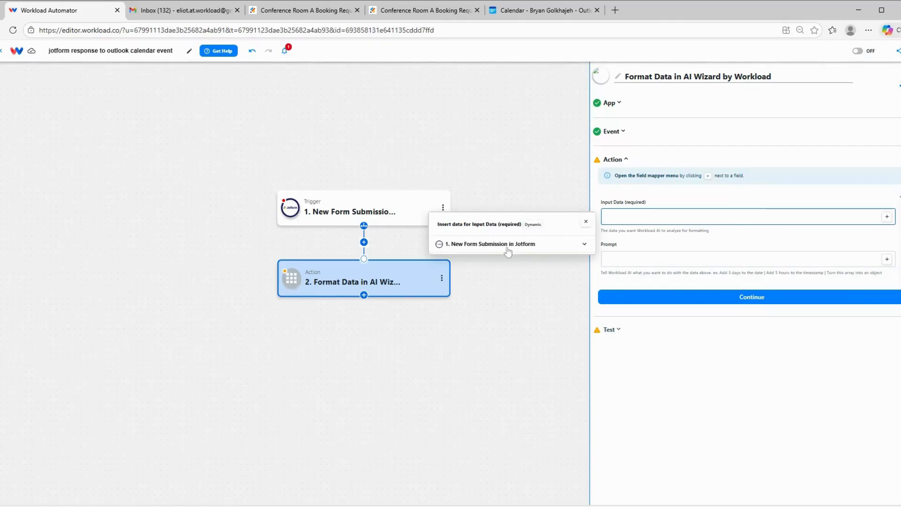
left_click(485, 249)
left_click(487, 251)
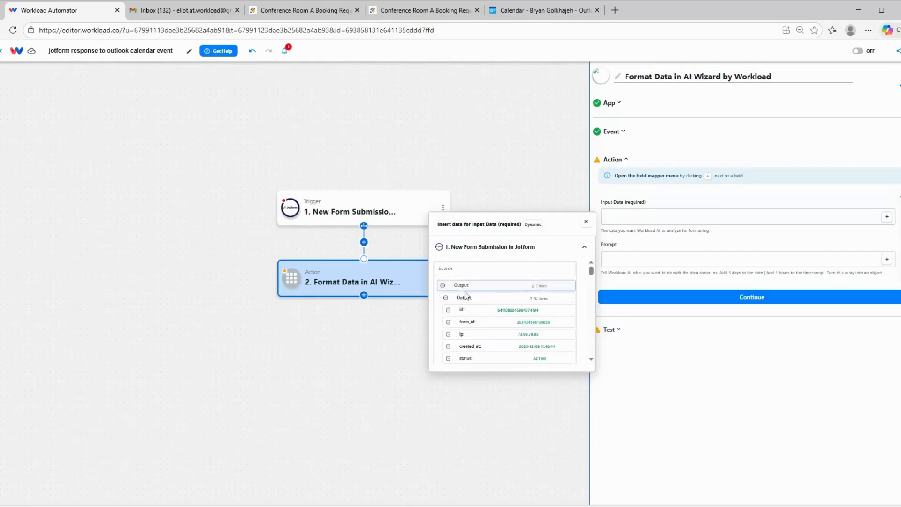
scroll(465, 295, "down", 5)
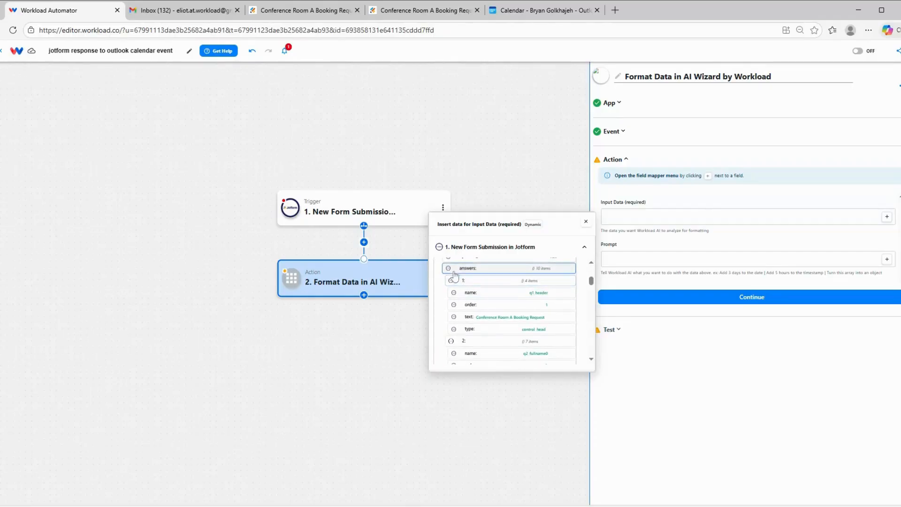
left_click(493, 268)
Set the prompt to "pull out the "answer" fields and turn into an object" and test the action.
left_click(693, 260)
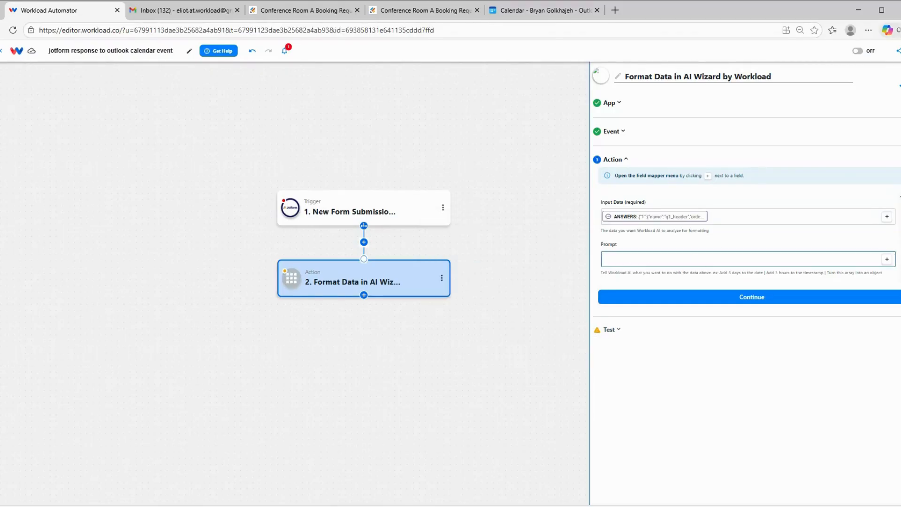
type("pull out the \"answer\" fields and turn into an object")
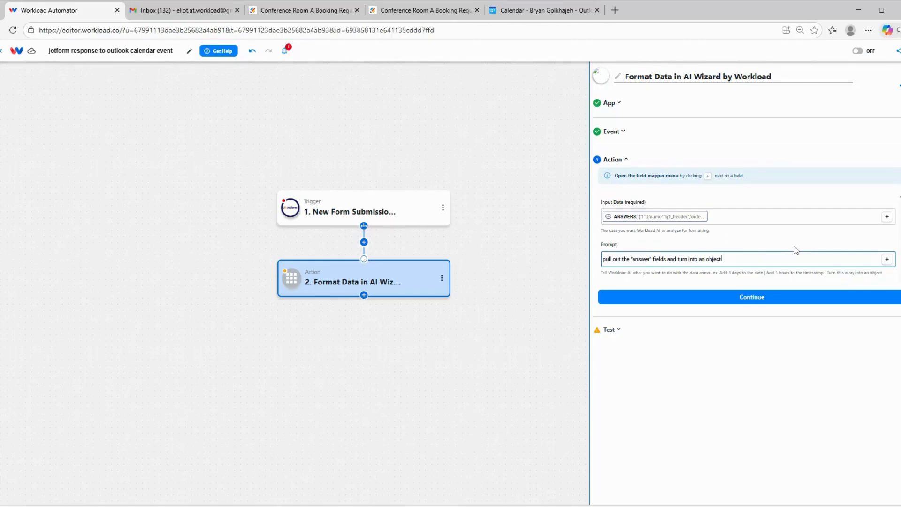
left_click(774, 298)
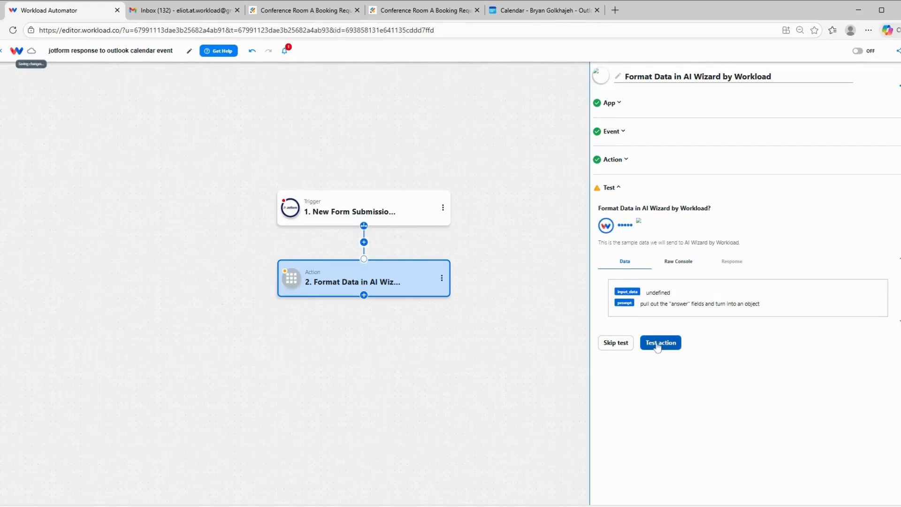
left_click(659, 344)
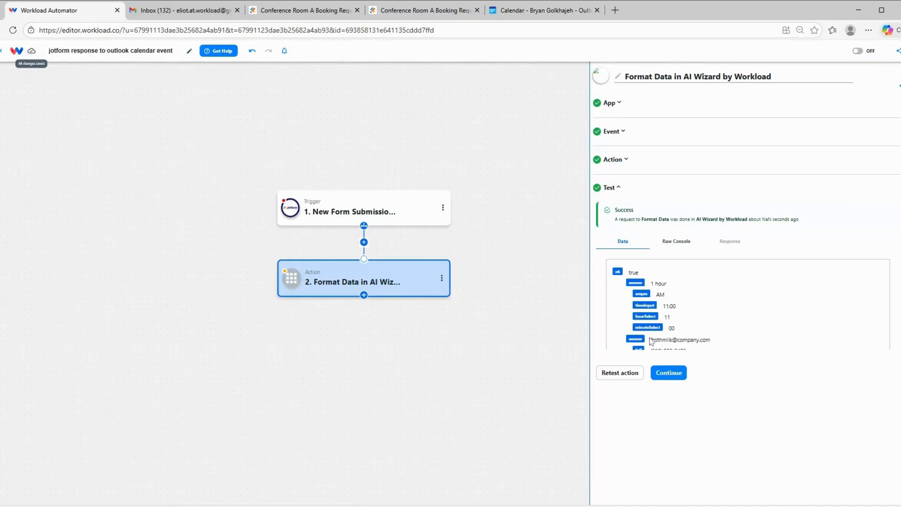
Examine the formatted test output, comparing the booking's duration, time, contact details, datetime, purpose and utilities fields.
scroll(634, 287, "down", 6)
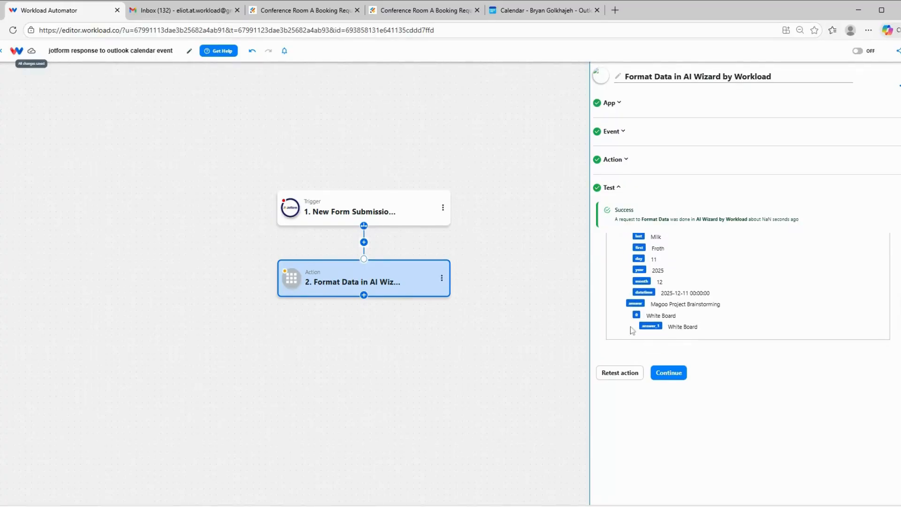
scroll(642, 301, "up", 2)
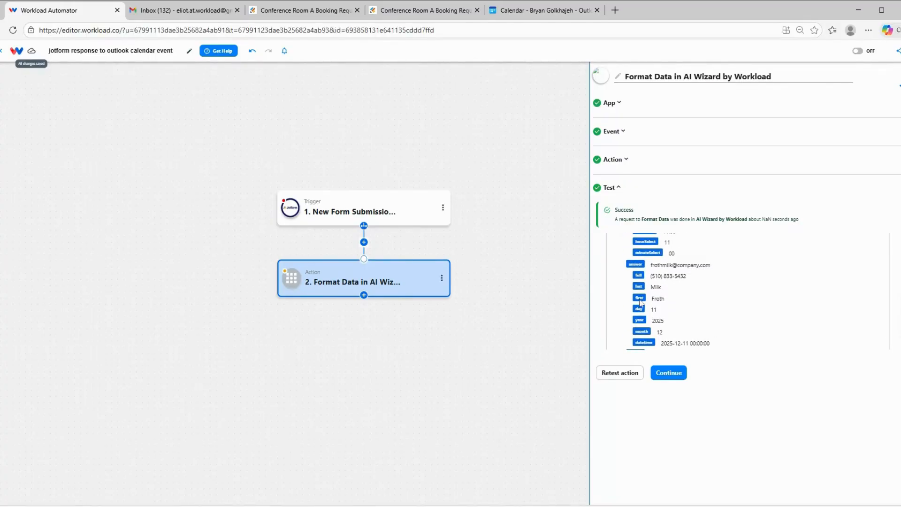
scroll(640, 303, "up", 2)
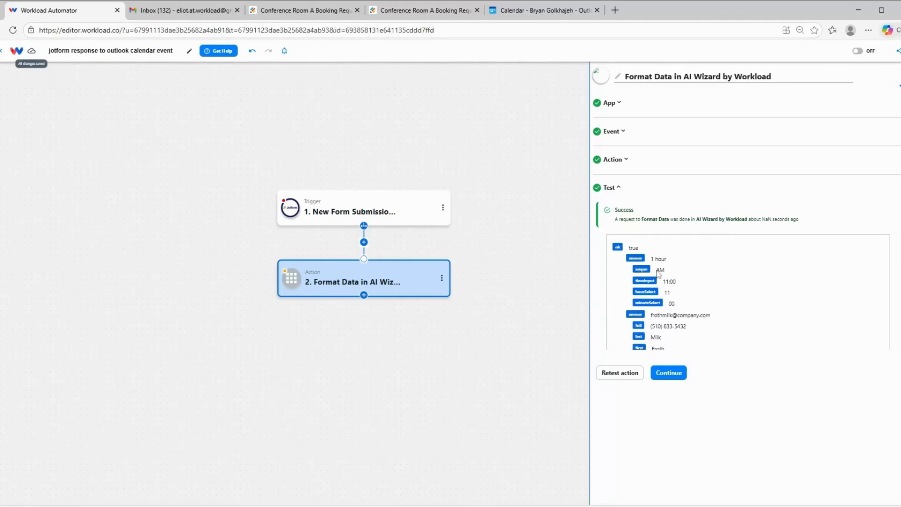
scroll(657, 281, "down", 2)
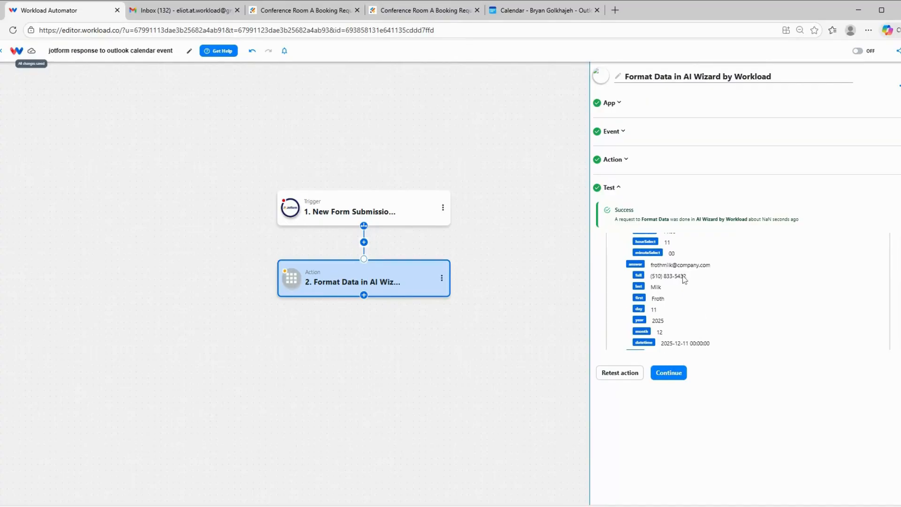
scroll(685, 312, "down", 2)
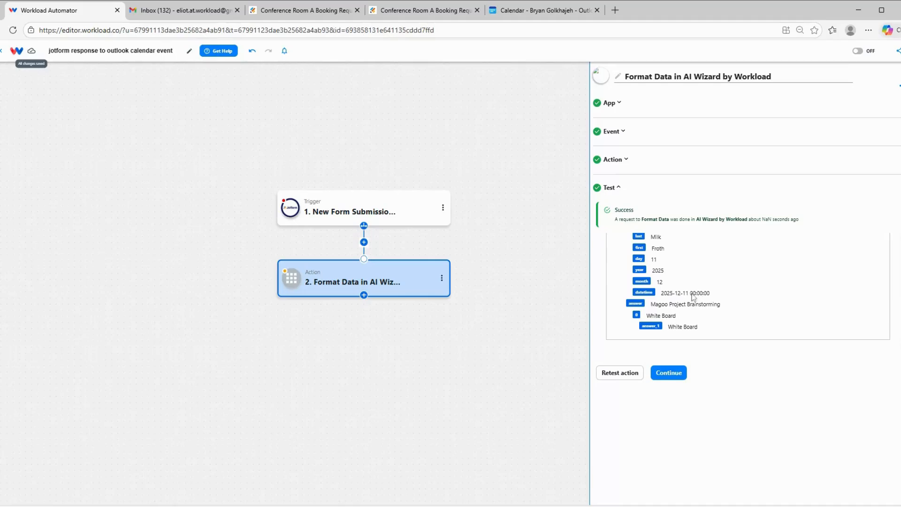
left_click_drag(690, 294, 709, 296)
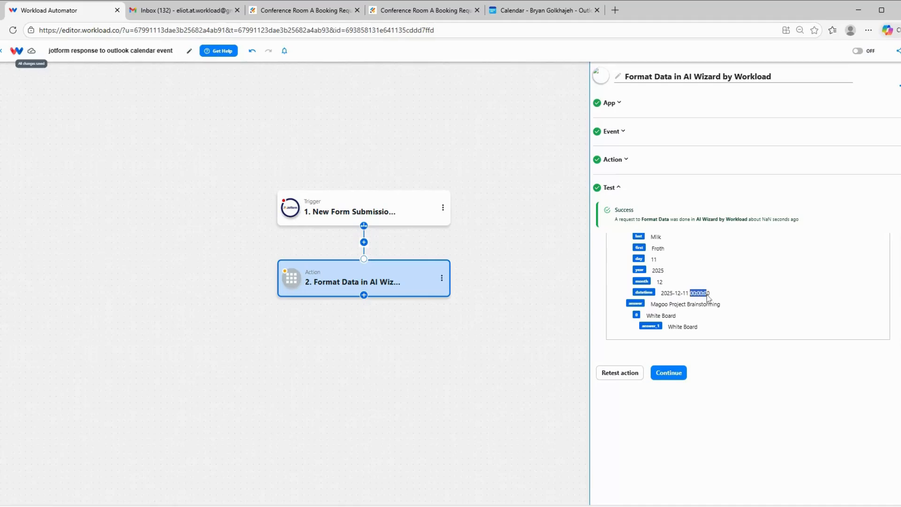
left_click(691, 300)
scroll(701, 295, "up", 5)
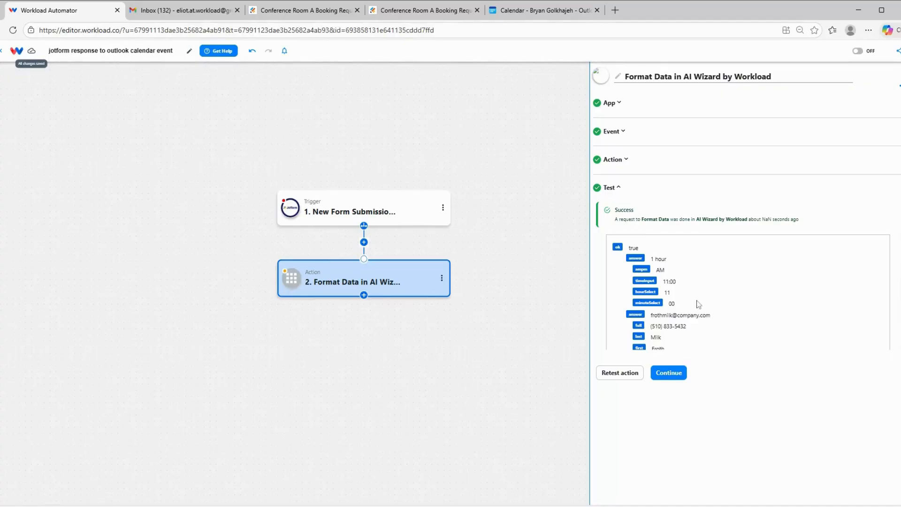
scroll(678, 297, "down", 1)
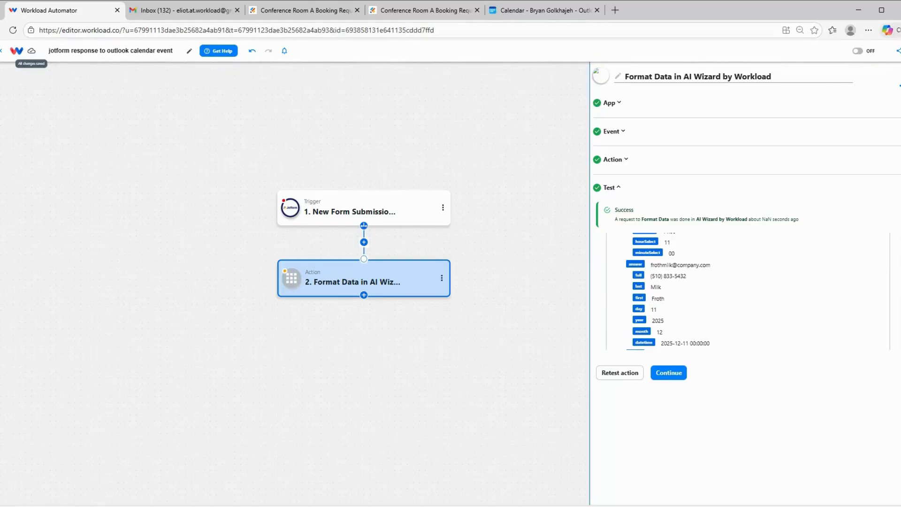
scroll(646, 271, "up", 1)
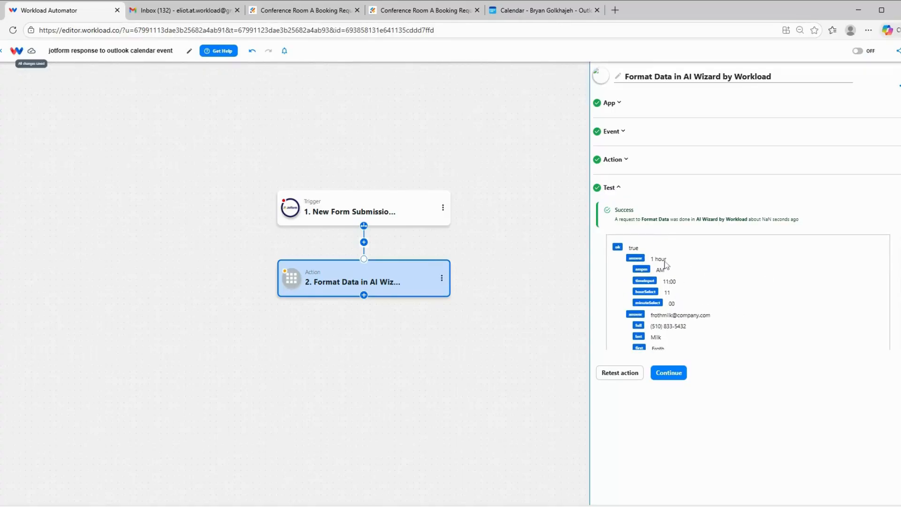
scroll(710, 317, "down", 1)
scroll(710, 316, "down", 1)
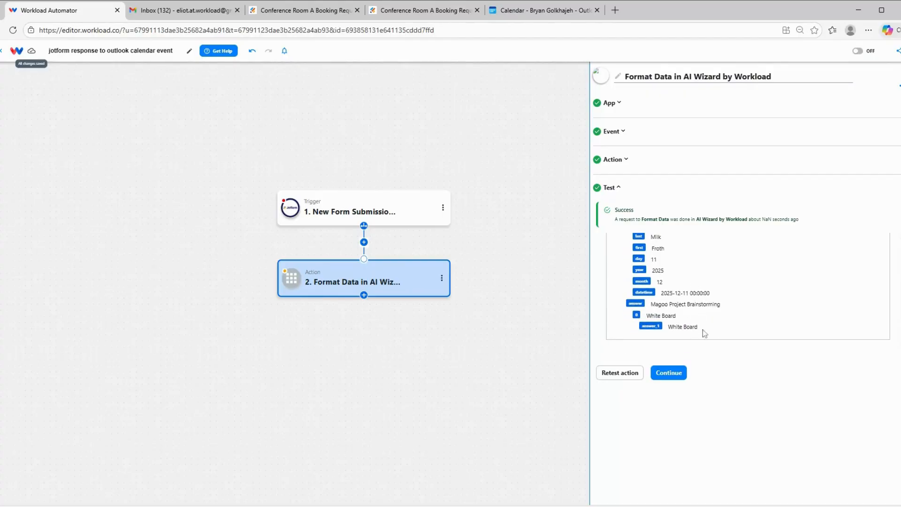
Complete the second step and add a third action using AI Wizard by Workload with the Format Data event.
left_click(675, 371)
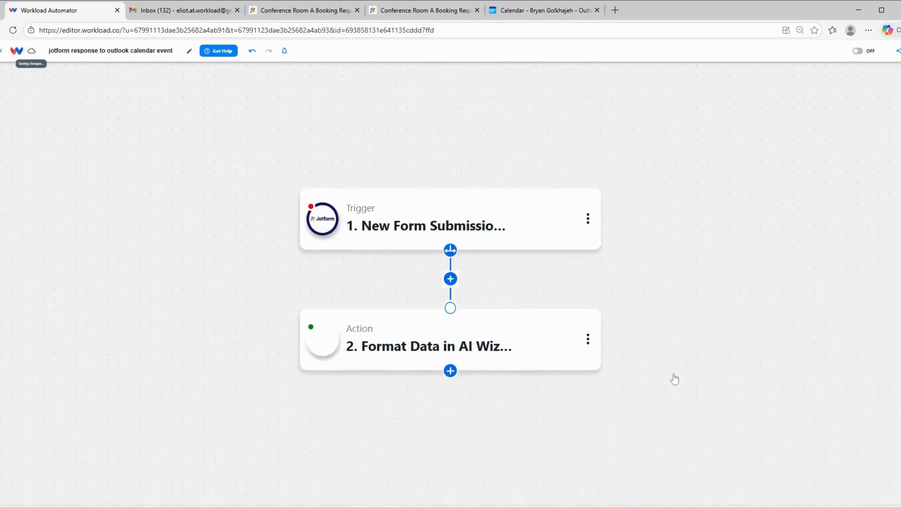
left_click(451, 371)
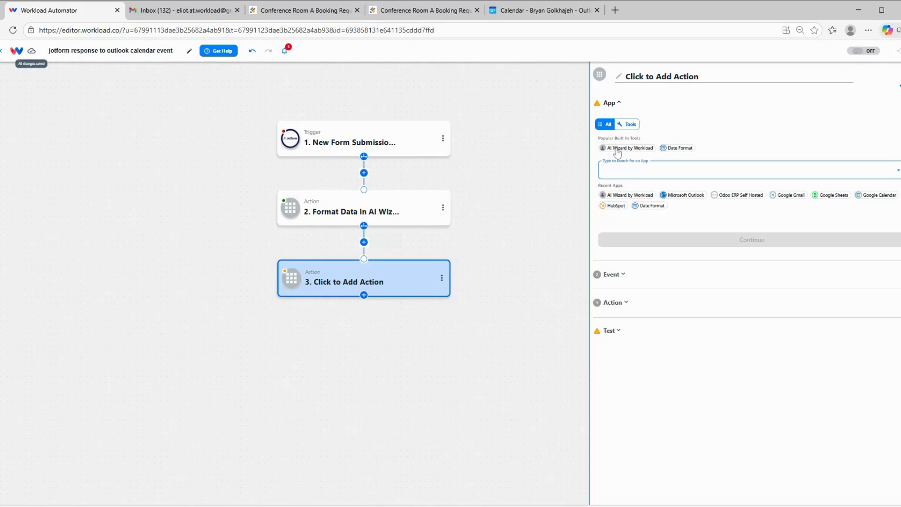
left_click(620, 149)
left_click(676, 240)
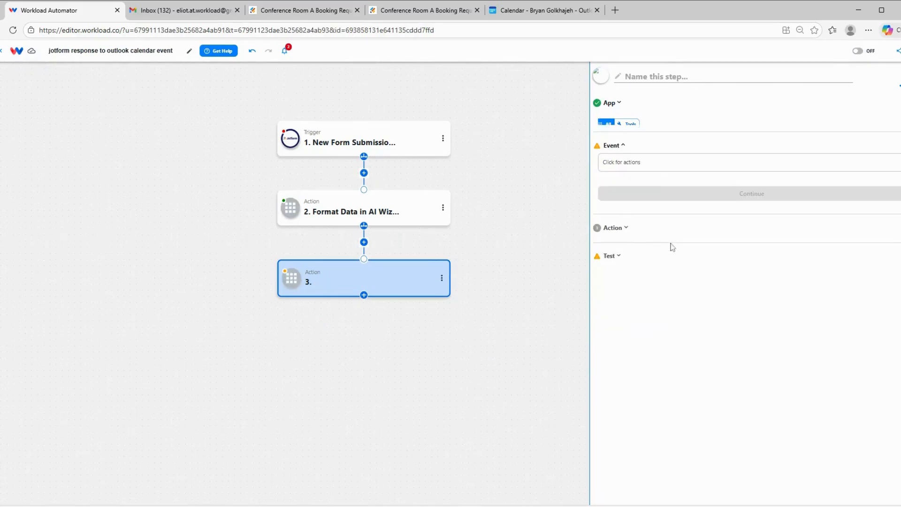
left_click(641, 187)
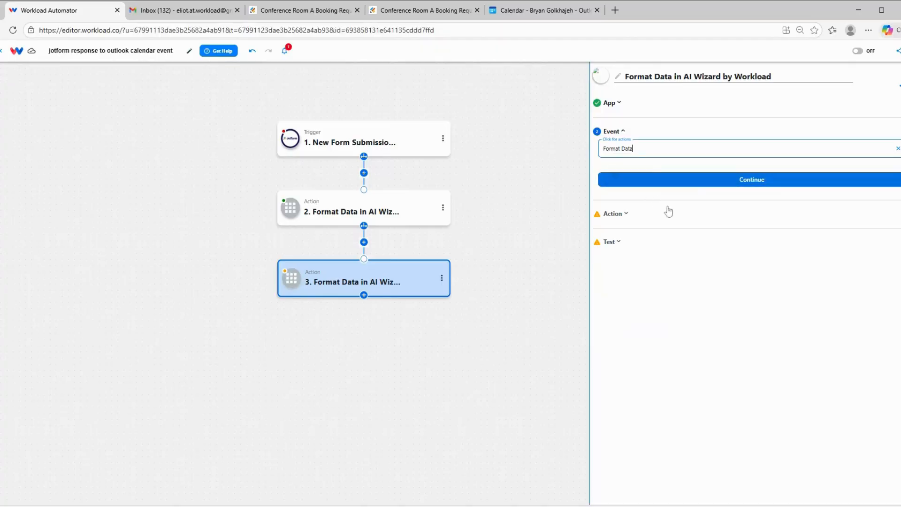
left_click(682, 186)
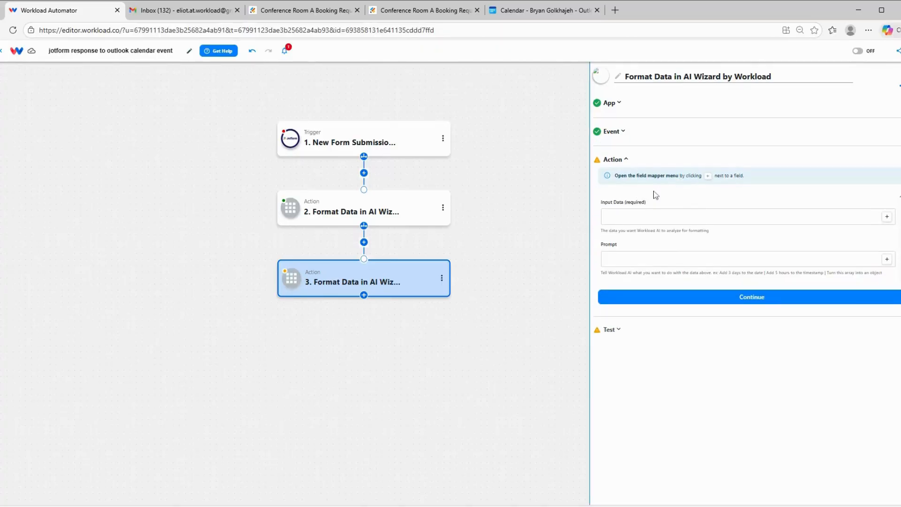
Map the datetime field from the second step's Format Data output into the third step's Input Data.
left_click(670, 216)
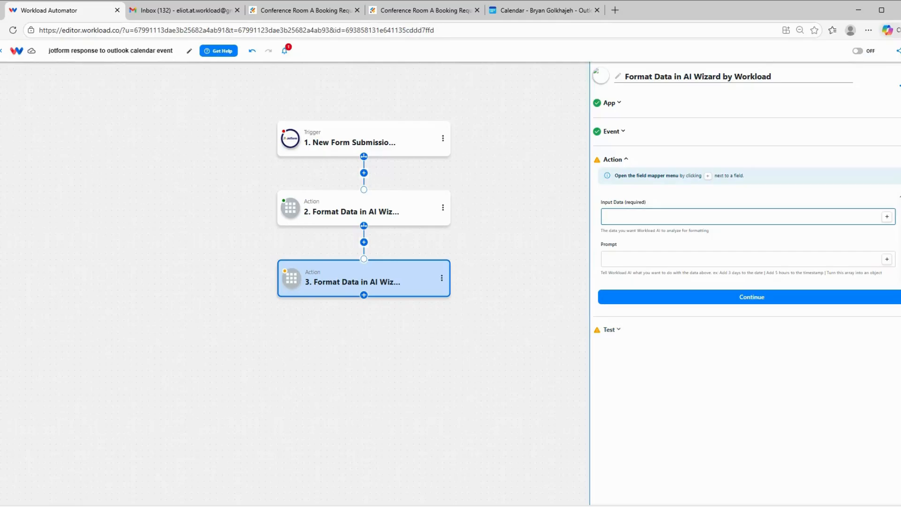
left_click(887, 217)
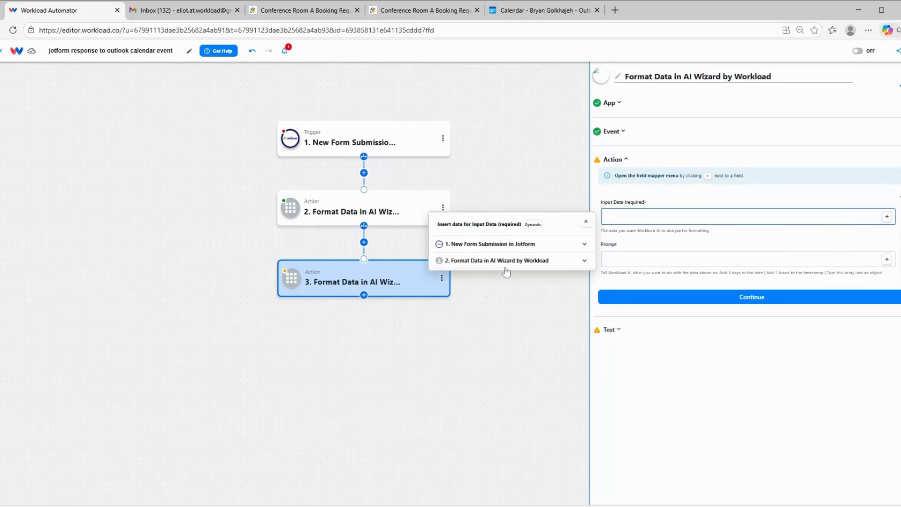
left_click(481, 261)
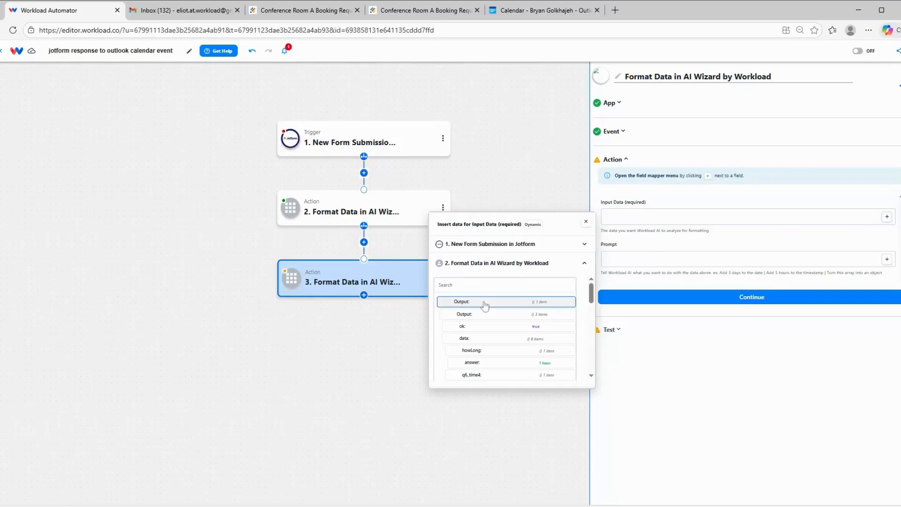
scroll(486, 310, "down", 5)
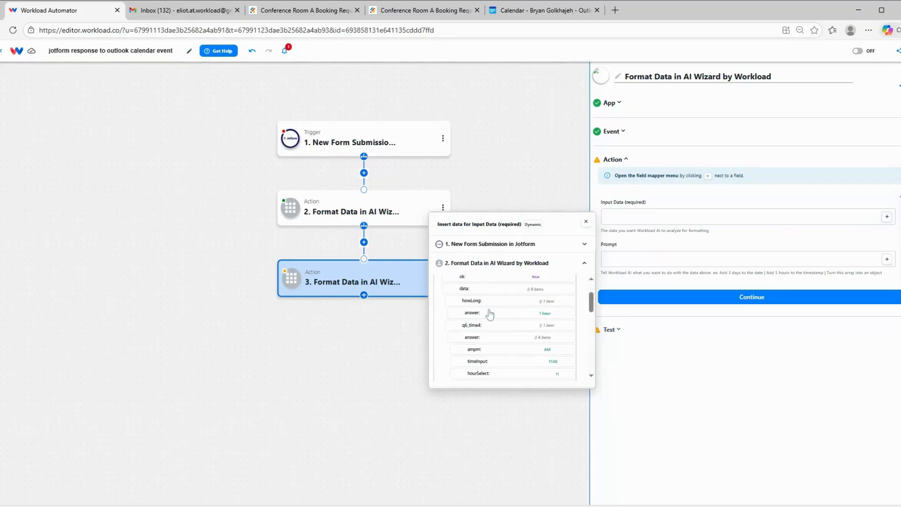
scroll(491, 314, "down", 5)
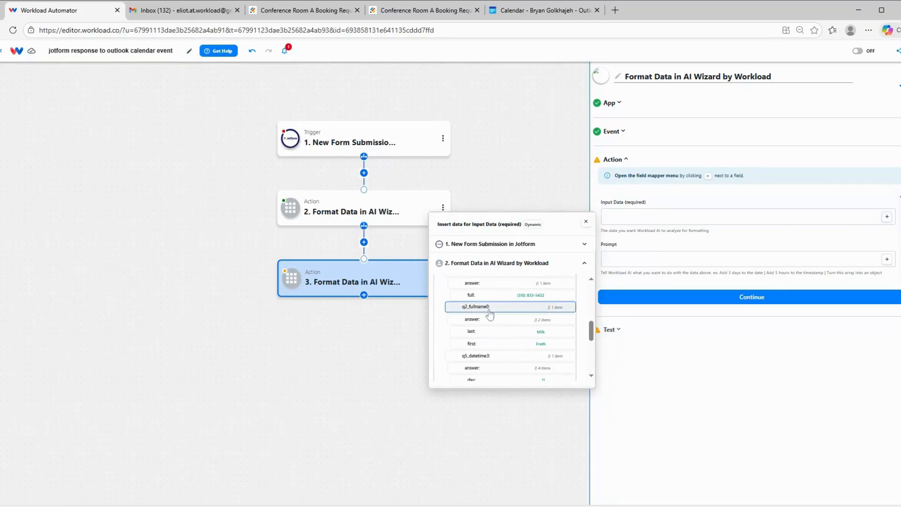
scroll(490, 314, "down", 1)
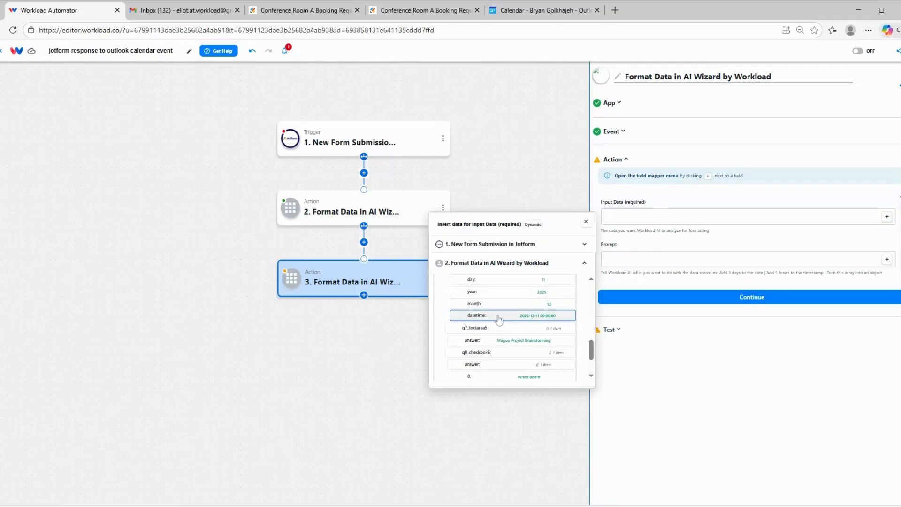
left_click(473, 321)
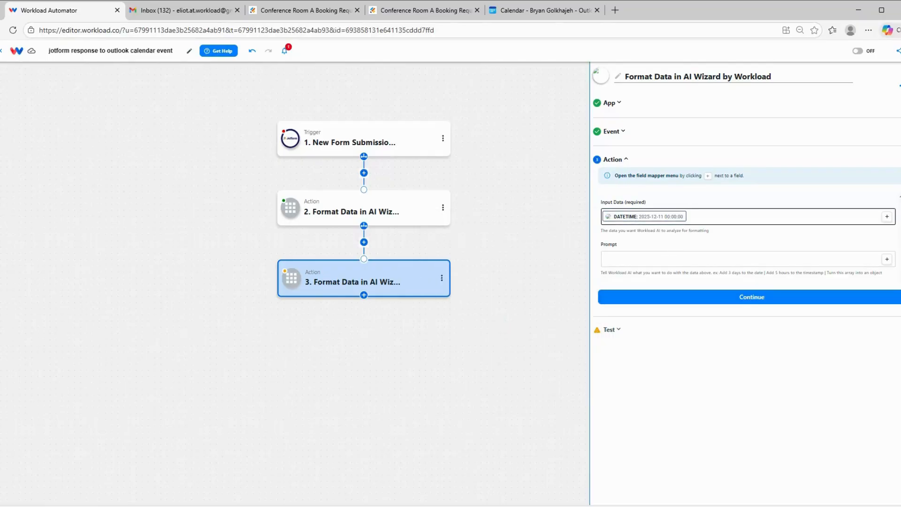
Add the timeInput field from the second step's Format Data output to the third step's Input Data.
left_click(888, 216)
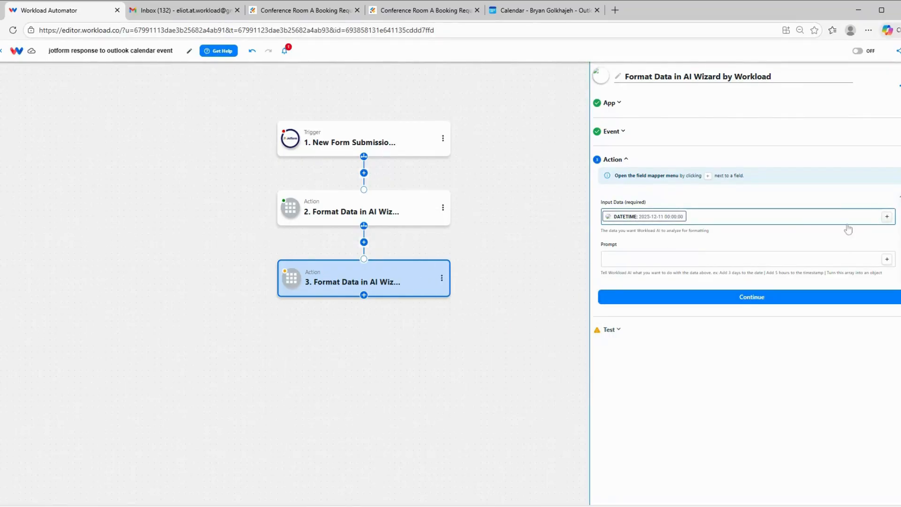
left_click(528, 261)
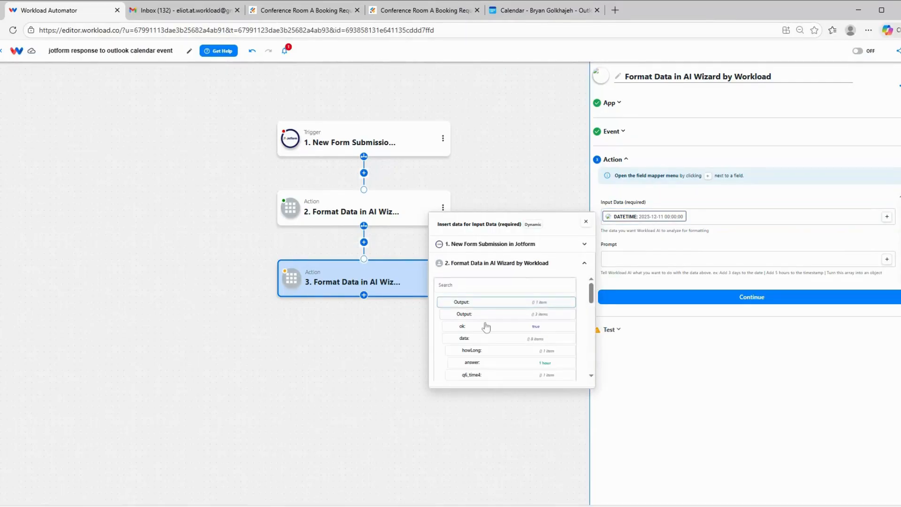
scroll(488, 324, "down", 3)
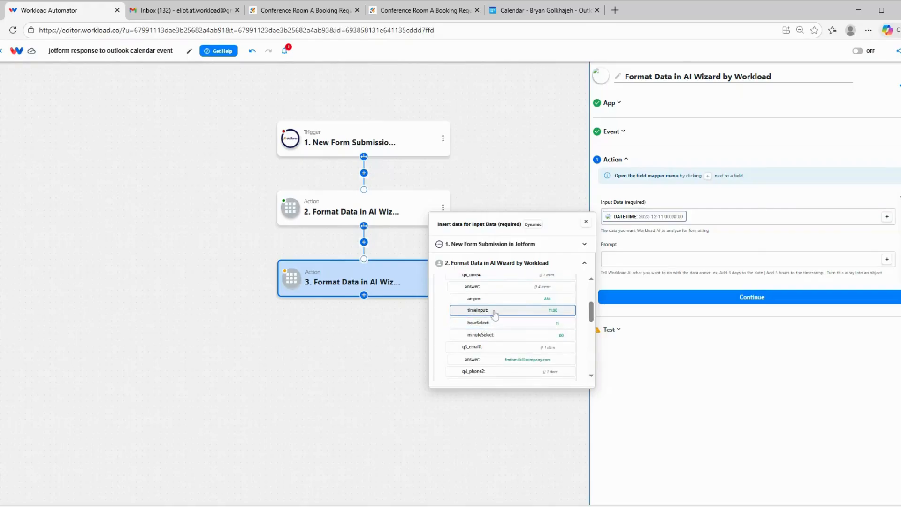
left_click(495, 313)
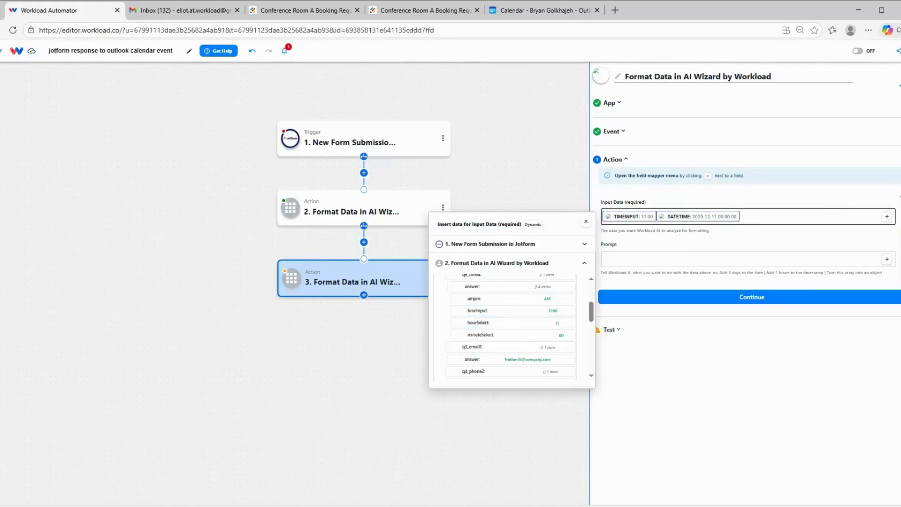
Append the ampm field from the second step's output after the datetime field in the third step's Input Data.
left_click(780, 217)
left_click(779, 216)
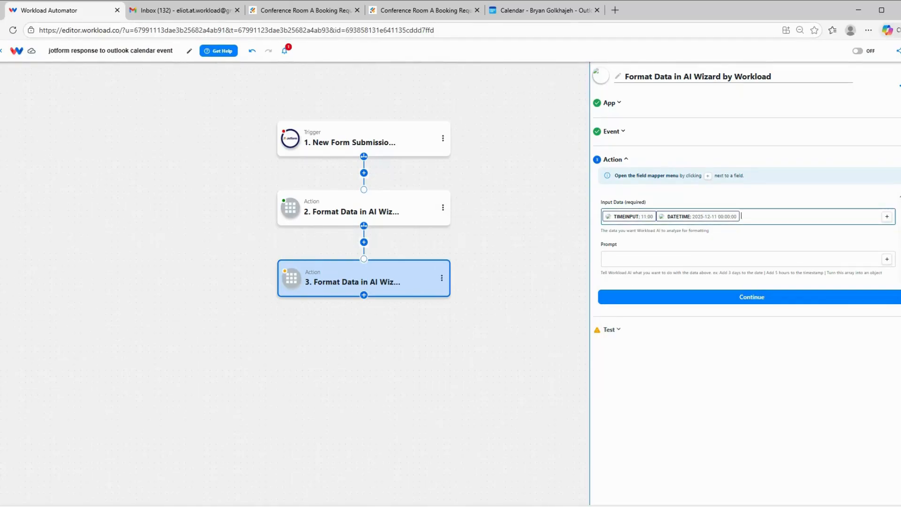
left_click(888, 218)
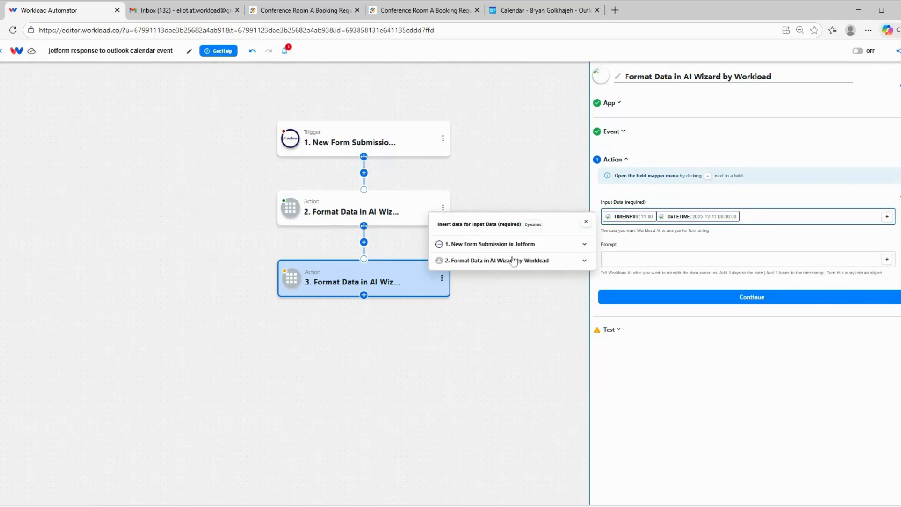
left_click(513, 261)
scroll(506, 337, "down", 1)
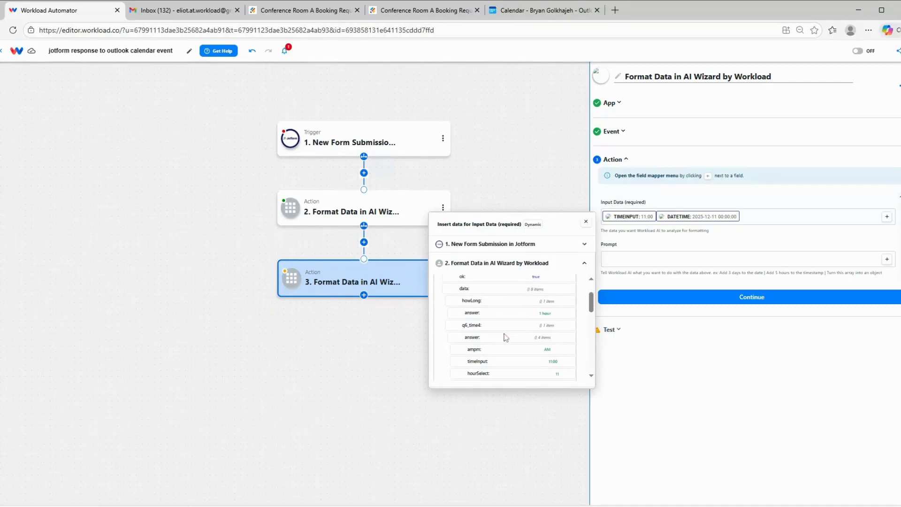
left_click(507, 349)
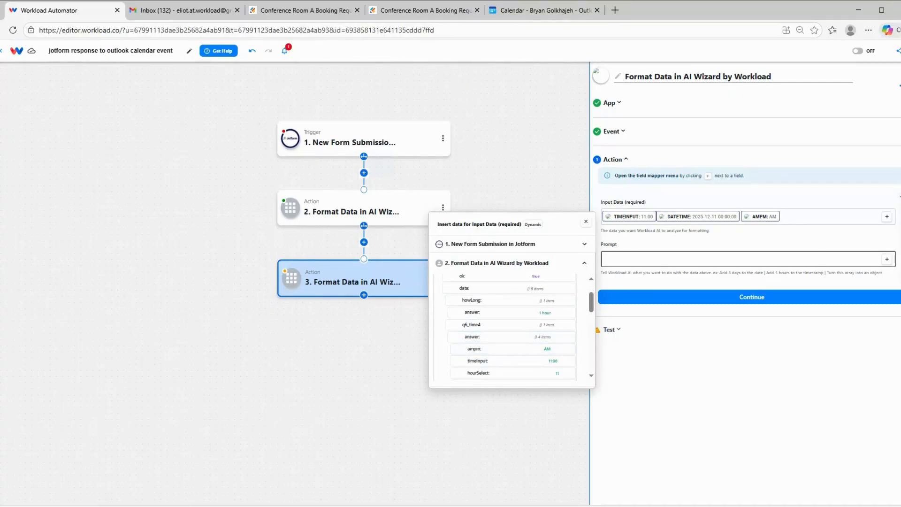
Set the third step's prompt to "combine this into one datetime", then test and complete the action.
left_click(671, 259)
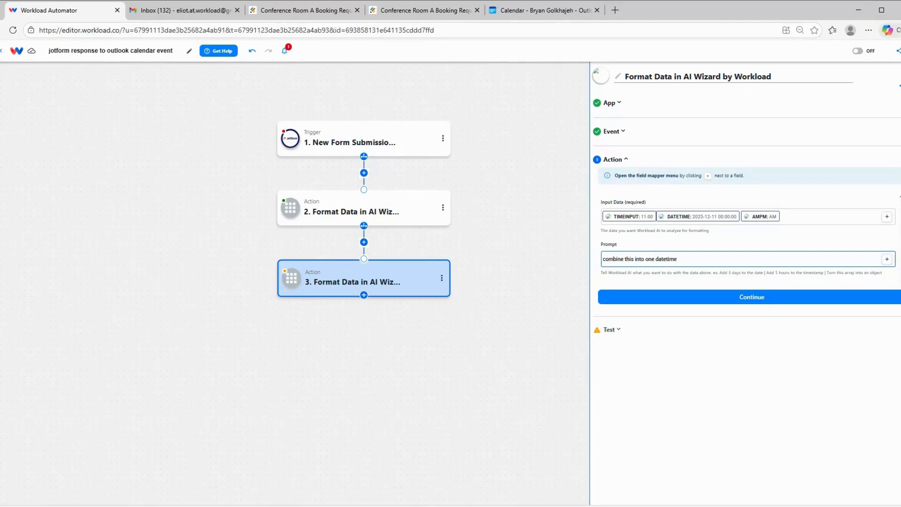
left_click(670, 298)
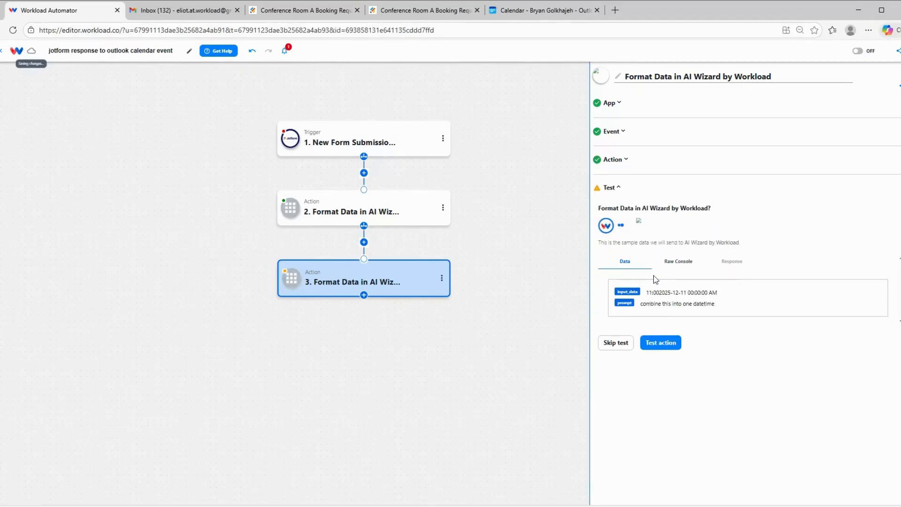
left_click(661, 343)
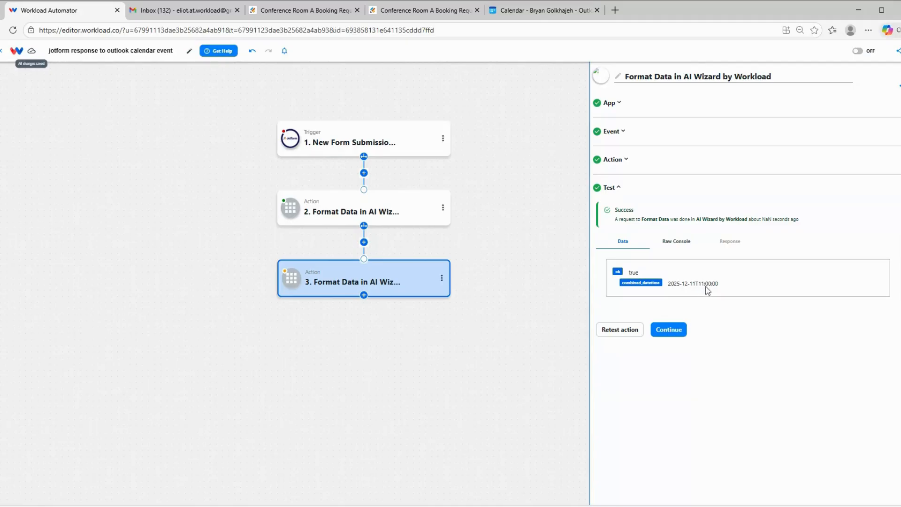
left_click(676, 329)
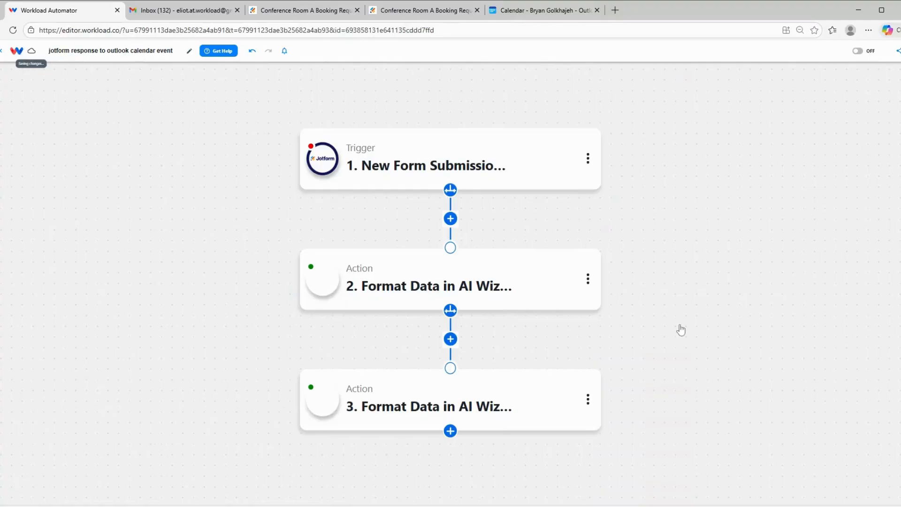
Add a fourth action using AI Wizard by Workload with the Format Data event.
left_click(450, 431)
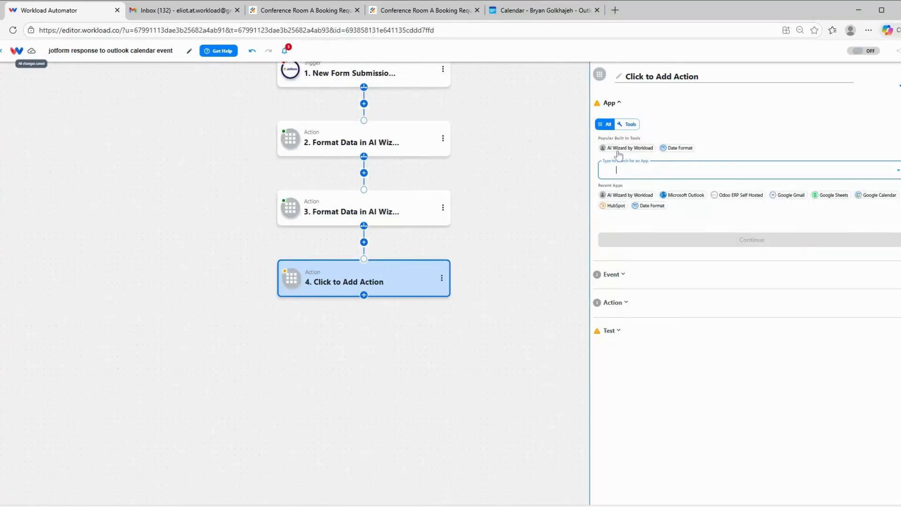
left_click(617, 149)
left_click(667, 245)
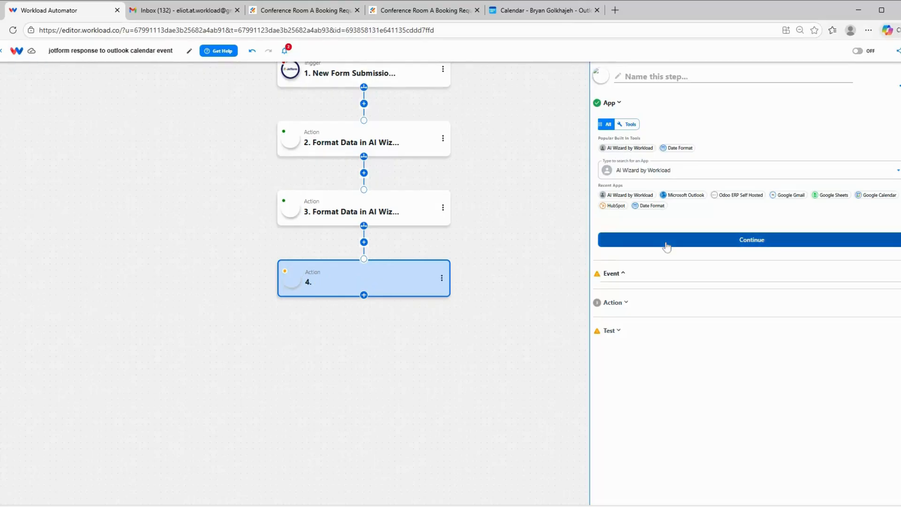
left_click(627, 197)
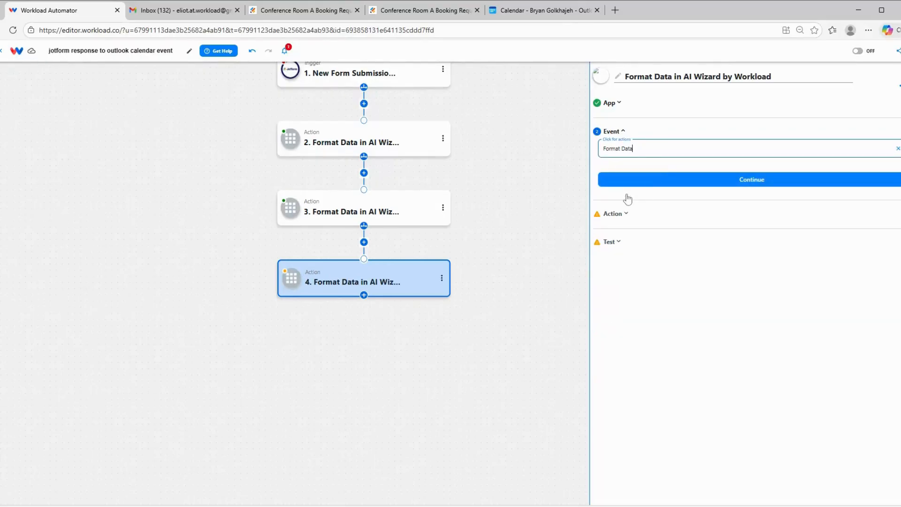
left_click(659, 177)
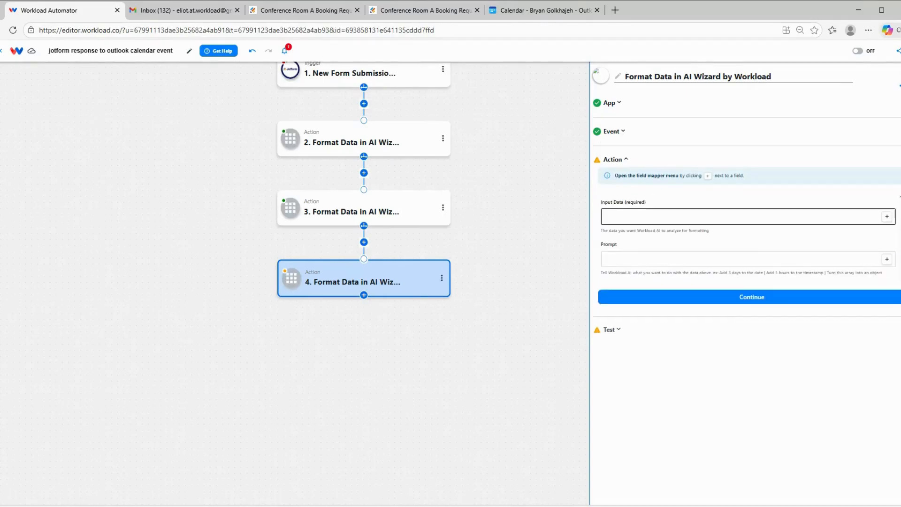
Map the combined_datetime field from the third step's output into the fourth step's Input Data.
left_click(887, 219)
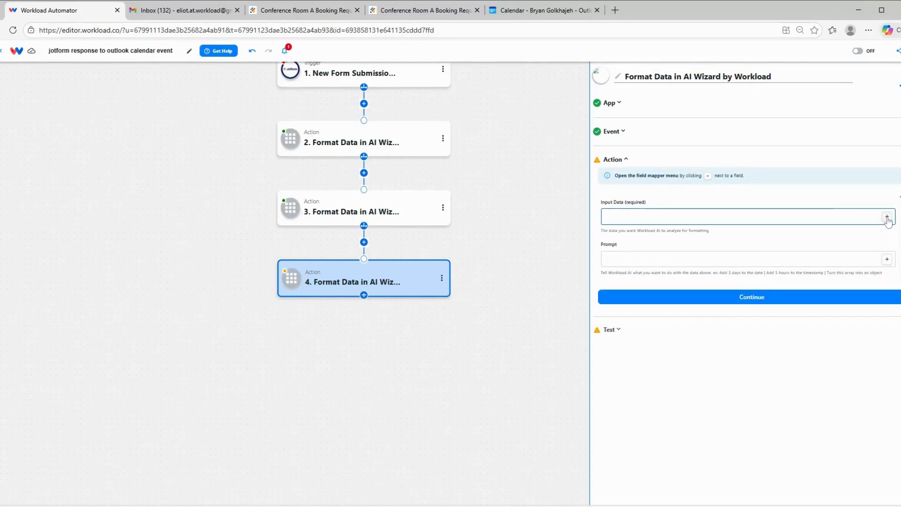
left_click(524, 280)
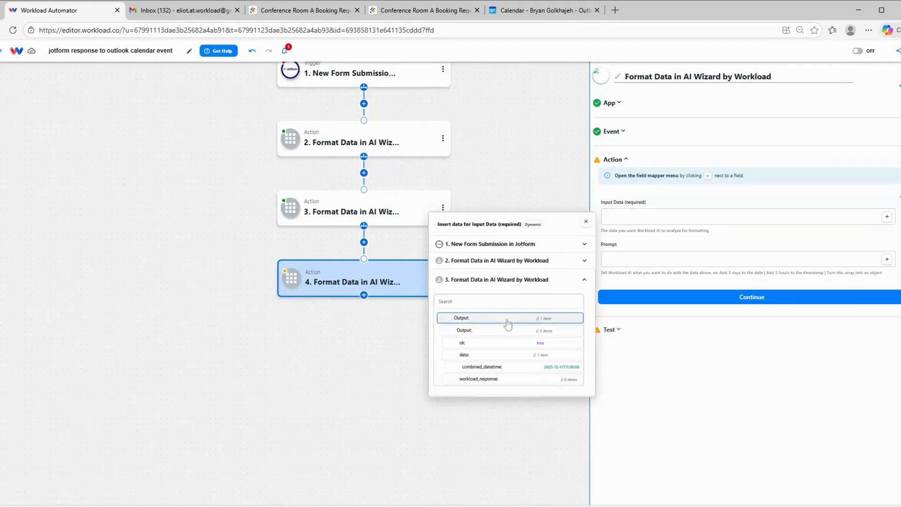
left_click(488, 367)
Set the fourth step's prompt to "add [answer] to this time", inserting the howLong answer from the second step's output as the duration.
left_click(671, 259)
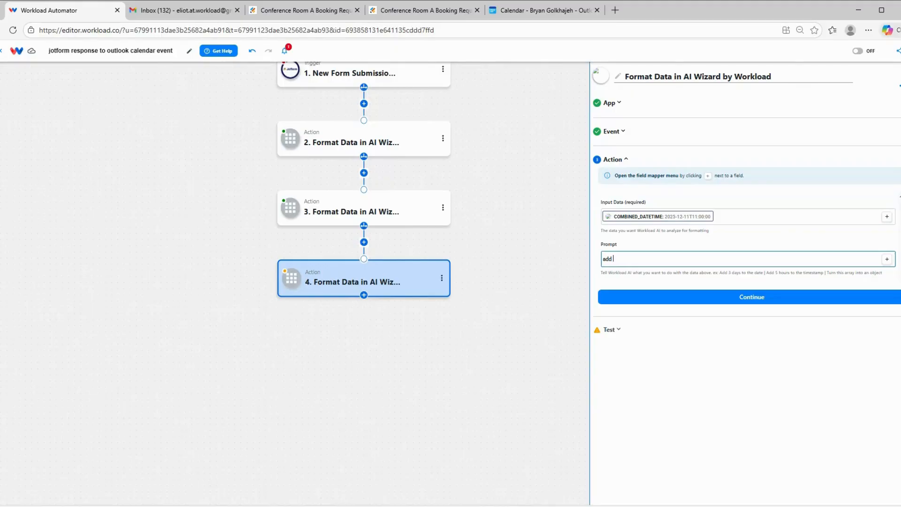
left_click(887, 263)
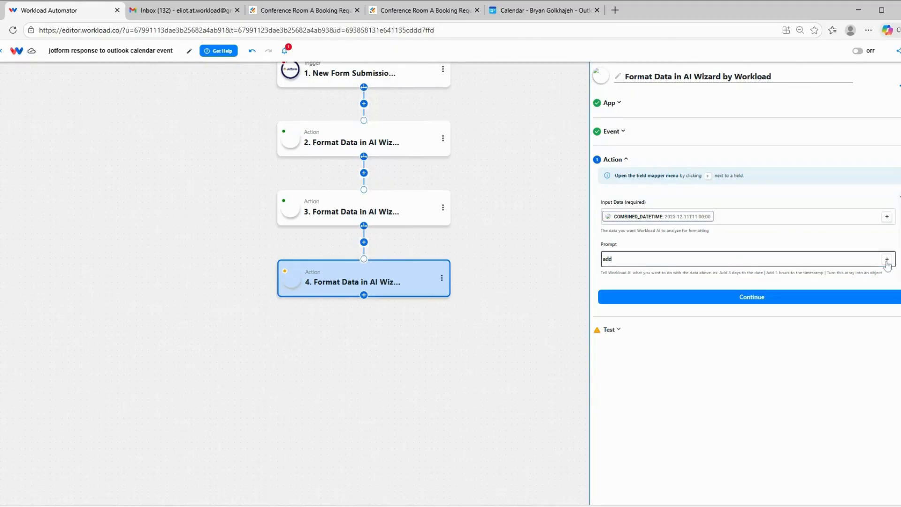
left_click(757, 260)
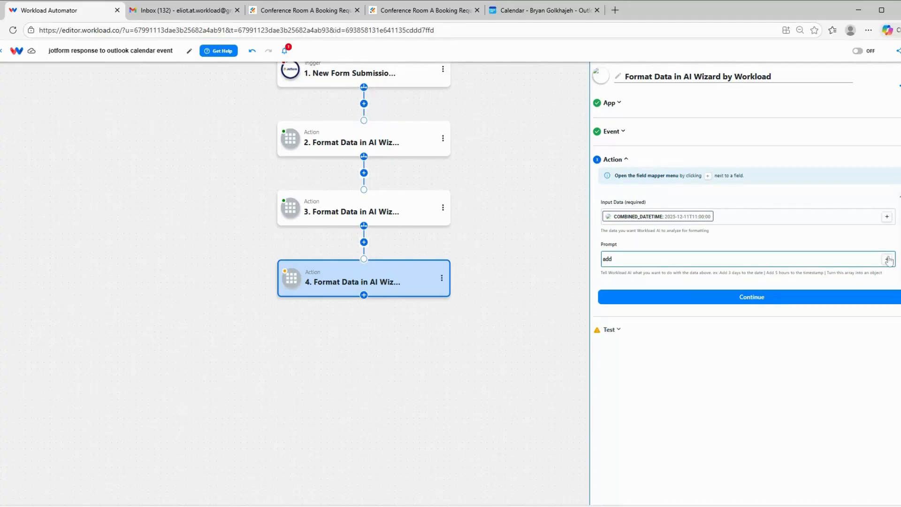
left_click(887, 260)
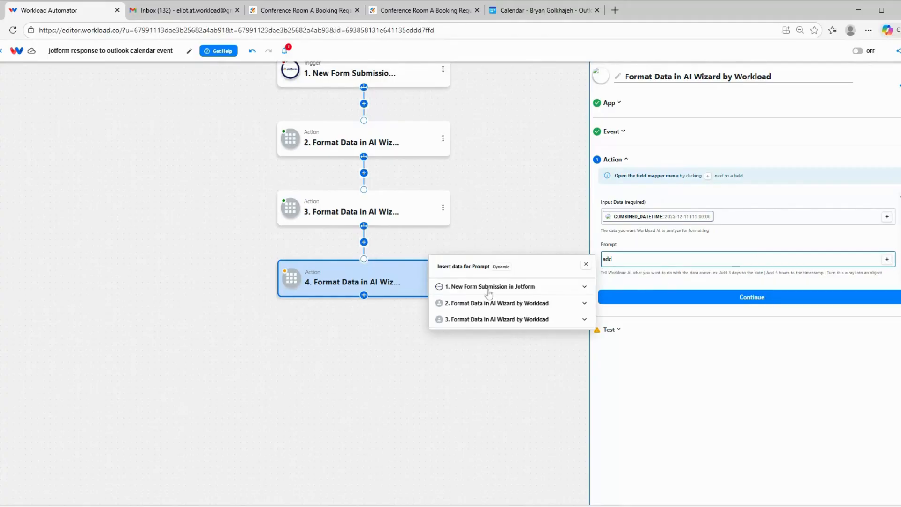
left_click(482, 306)
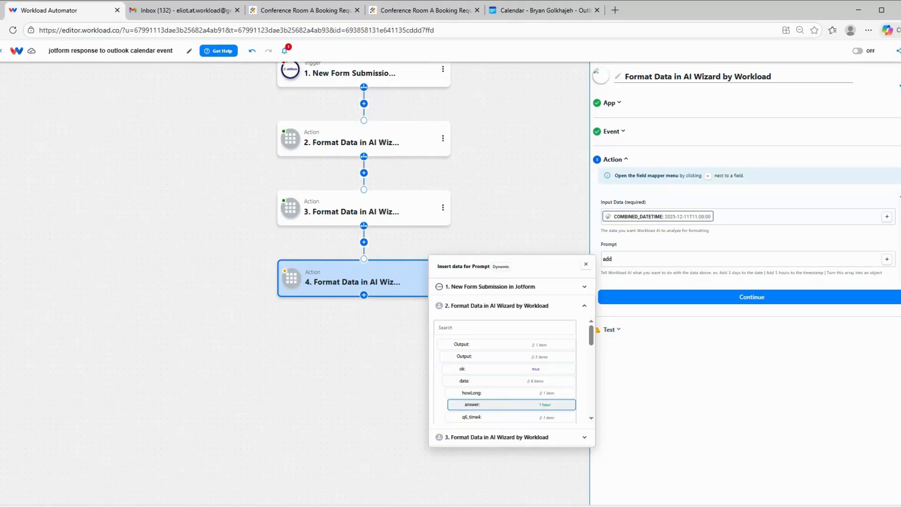
left_click(538, 405)
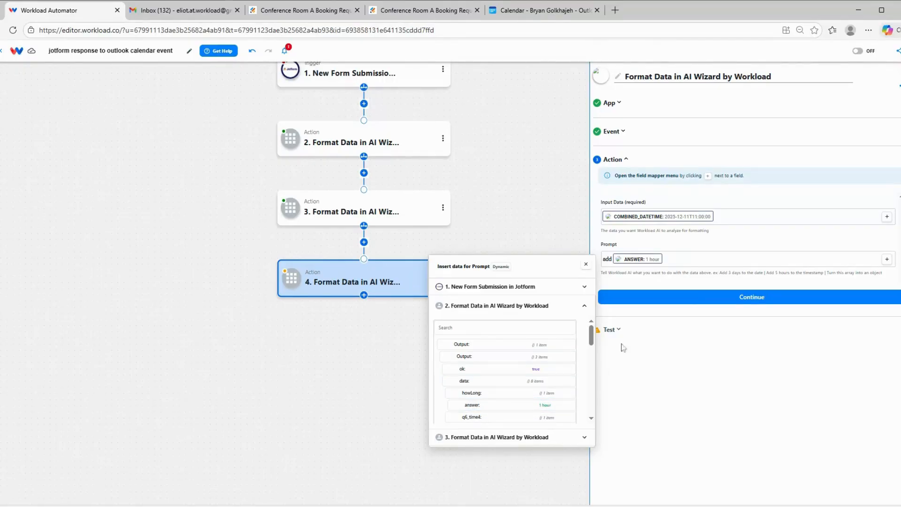
left_click(698, 266)
type("to ")
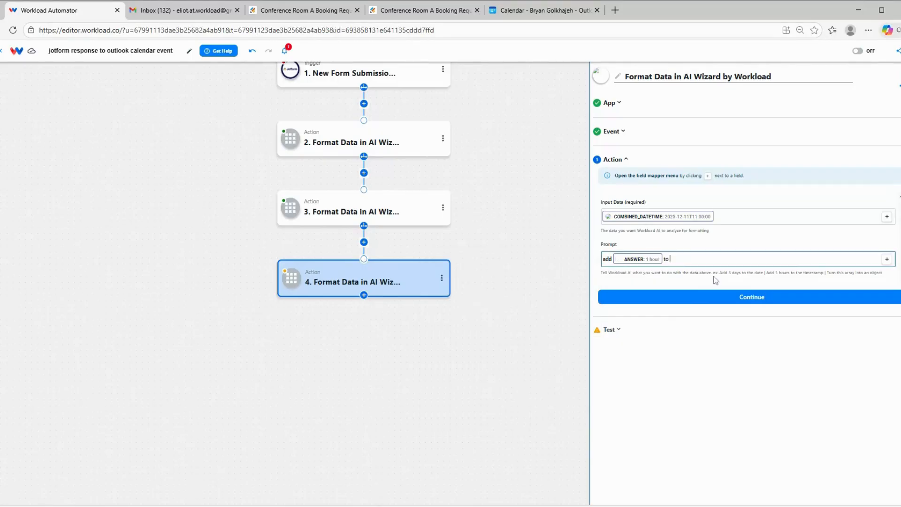
type("this time")
Test the fourth step's Format Data action and complete the step.
left_click(765, 298)
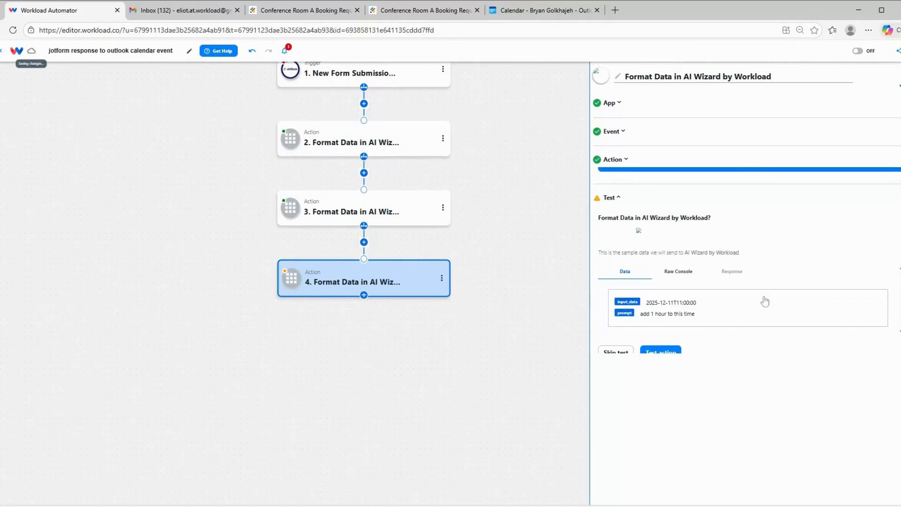
left_click(665, 343)
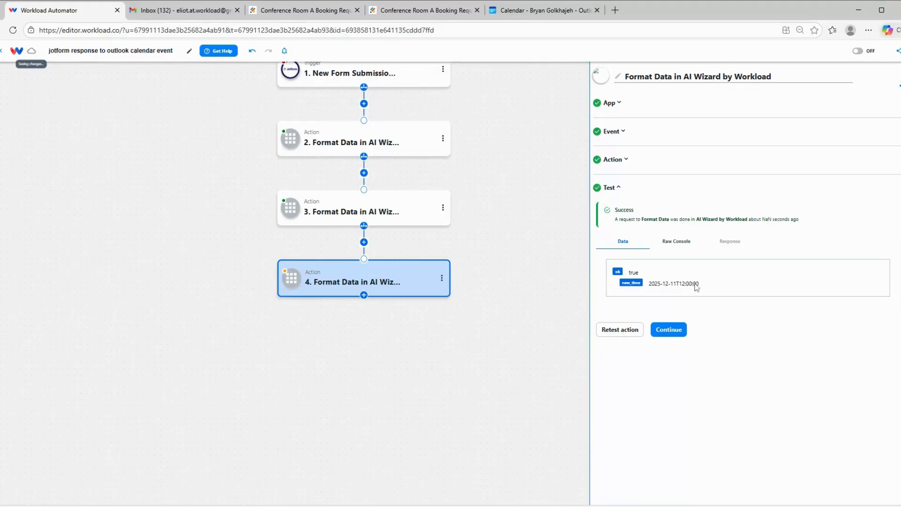
left_click(680, 332)
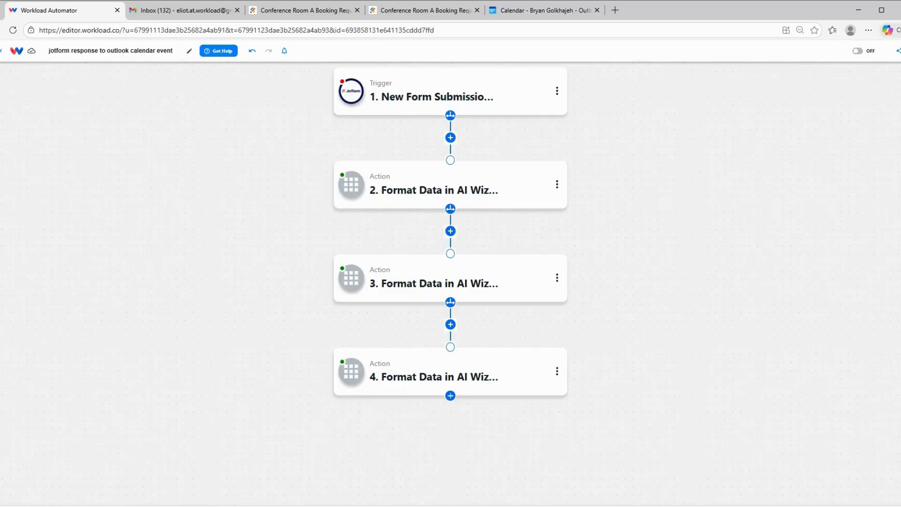
Add a fifth action using Microsoft Outlook with the Create Event event.
left_click(450, 396)
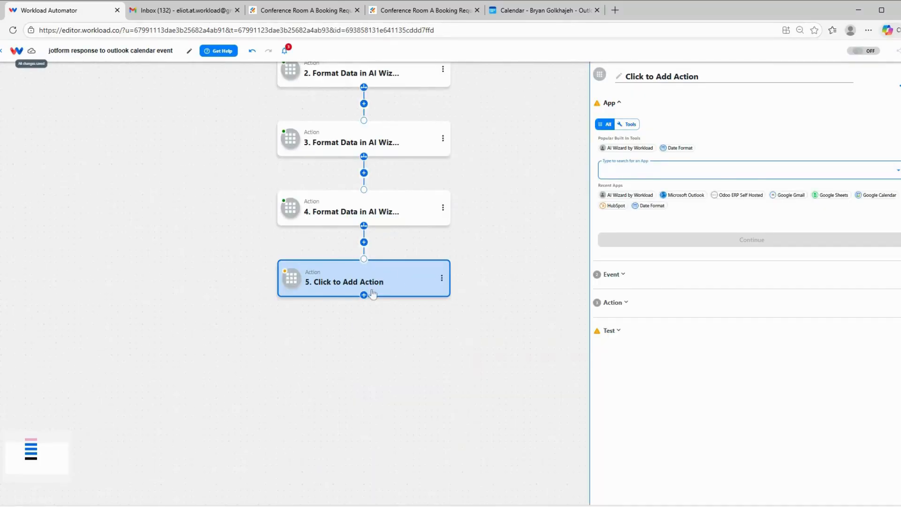
left_click(679, 196)
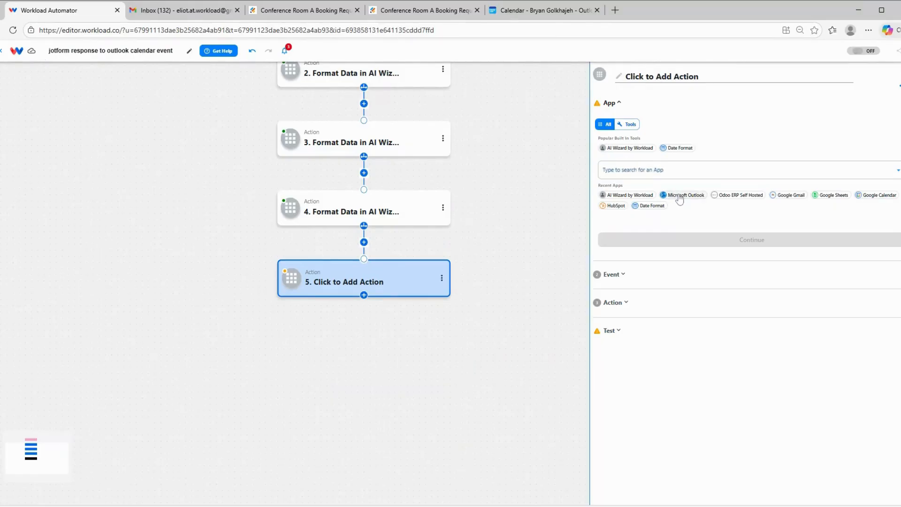
left_click(686, 238)
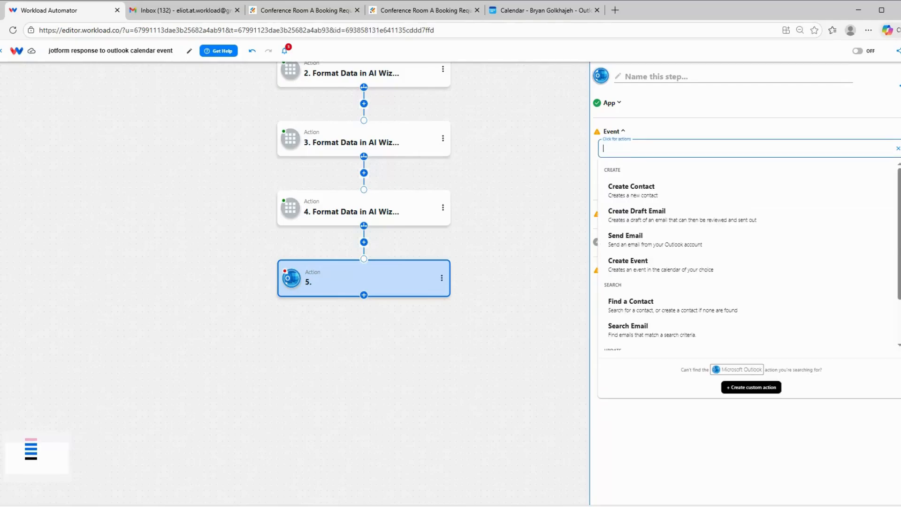
left_click(632, 265)
left_click(654, 181)
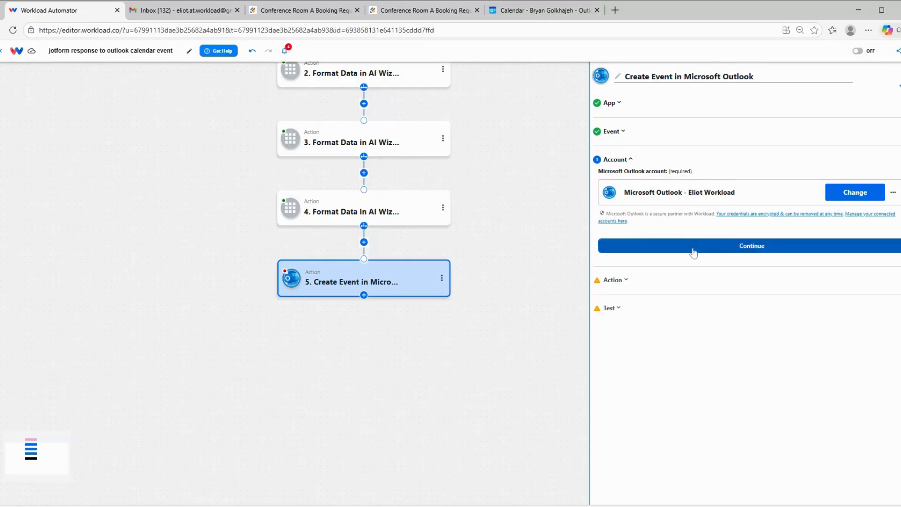
Accept the connected Microsoft Outlook account and select "Calendar" as the calendar for the new event.
left_click(691, 252)
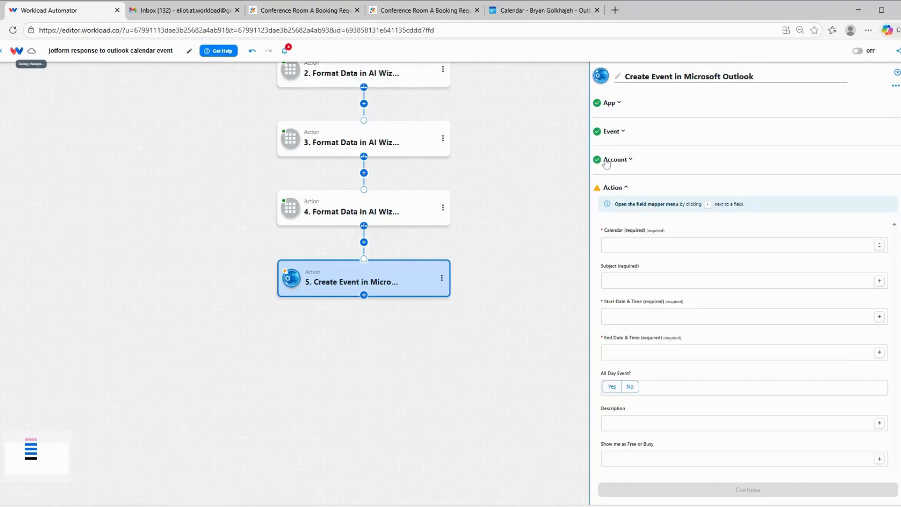
left_click(664, 253)
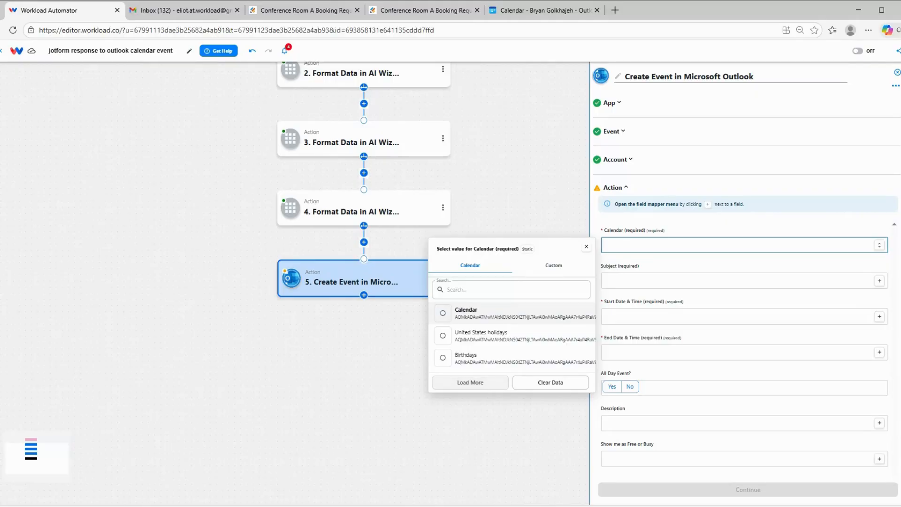
left_click(511, 309)
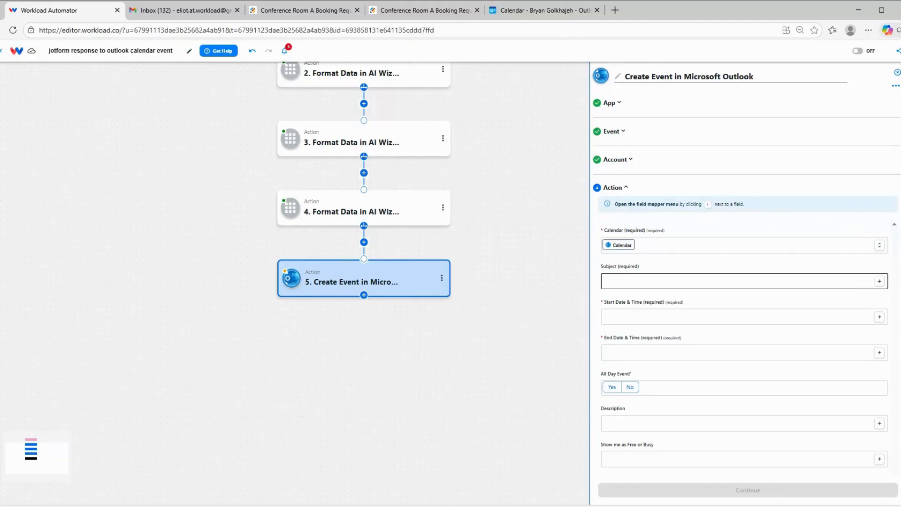
Map the event's Subject to the q7_textarea5 answer from the second step's Format Data output.
left_click(880, 281)
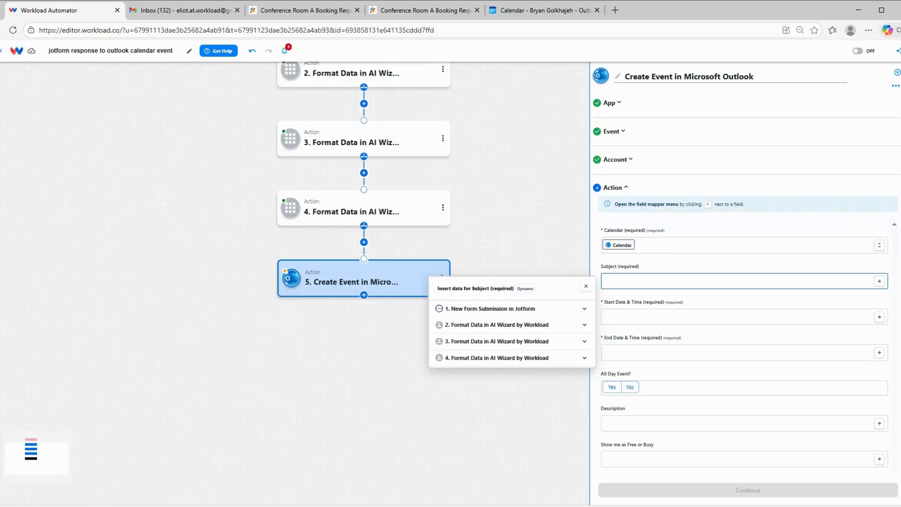
left_click(455, 329)
scroll(467, 376, "down", 5)
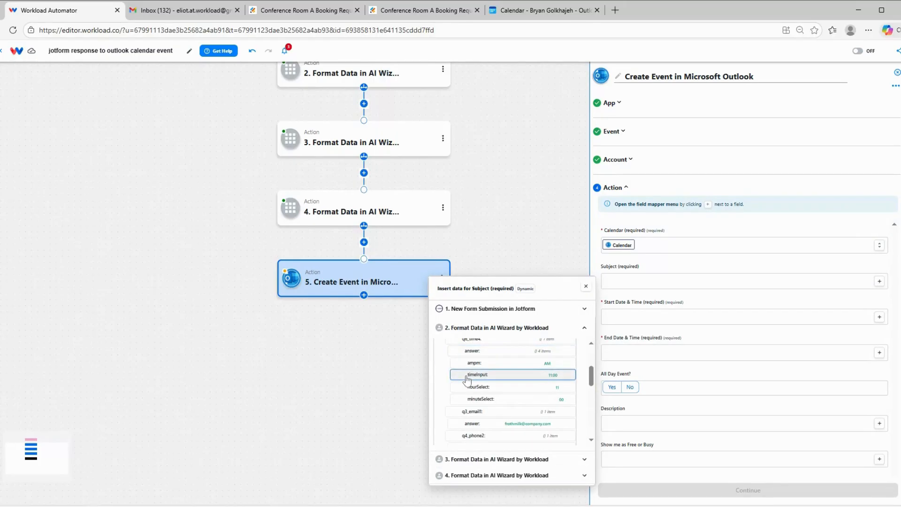
scroll(467, 379, "down", 5)
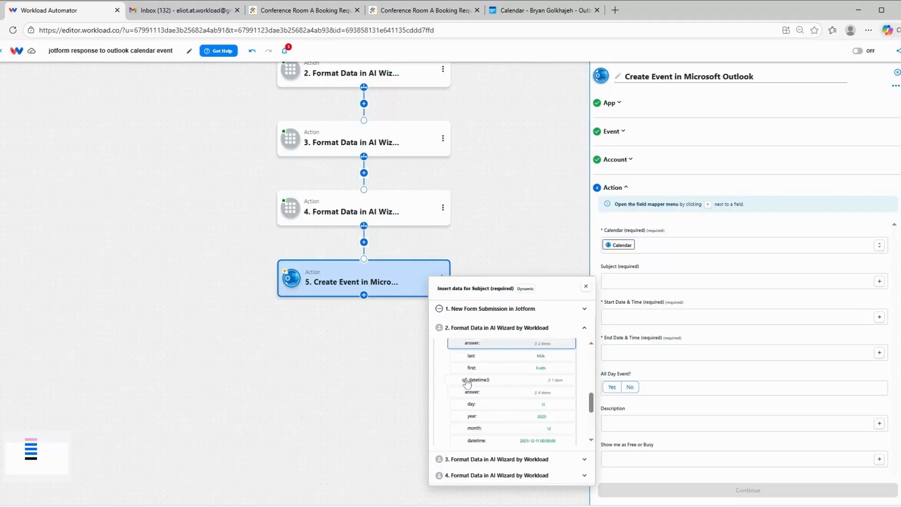
scroll(467, 382, "down", 3)
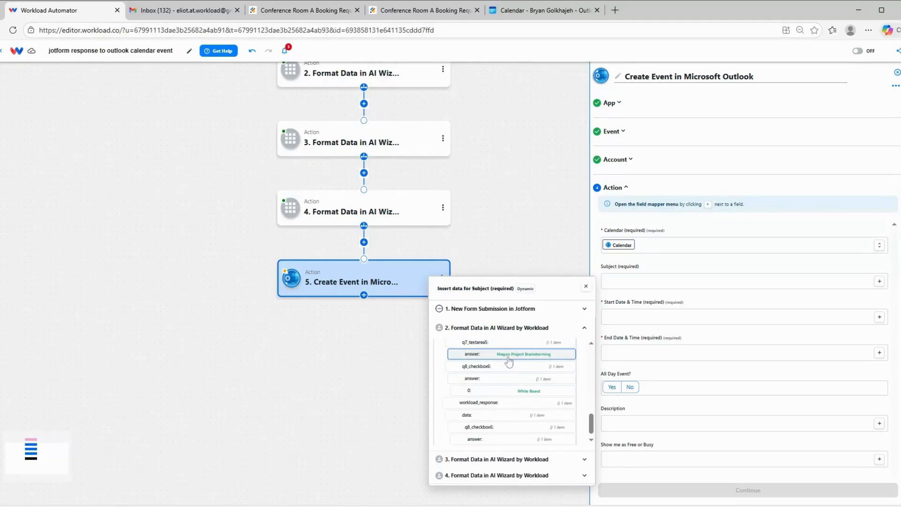
left_click(494, 355)
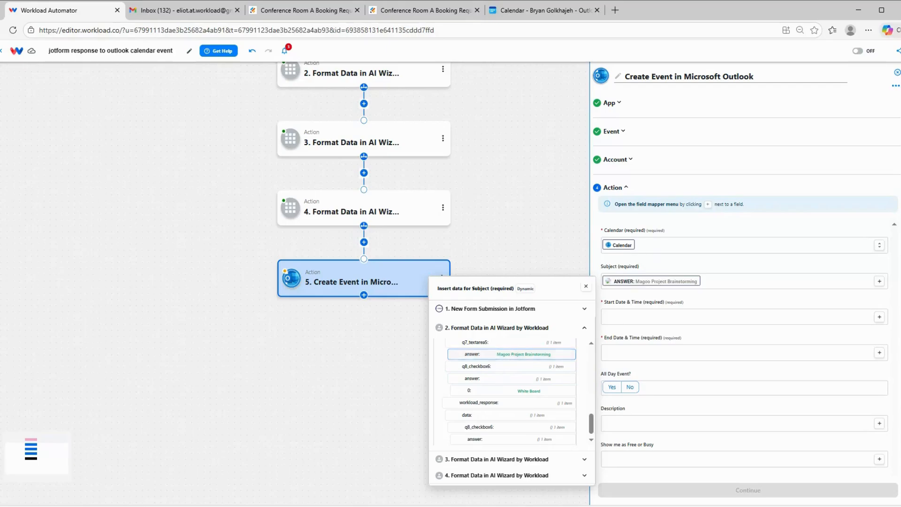
left_click(677, 302)
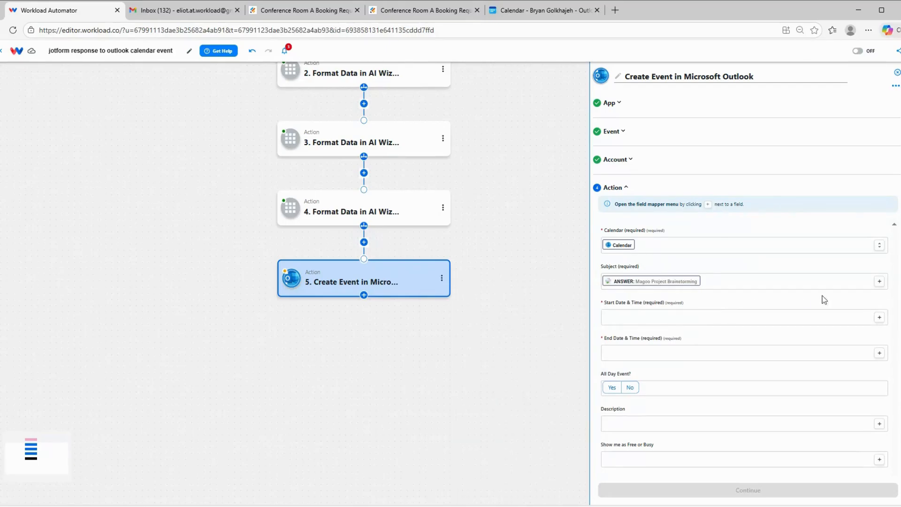
Map Start Date & Time to the combined_datetime value from the third step's output.
left_click(880, 318)
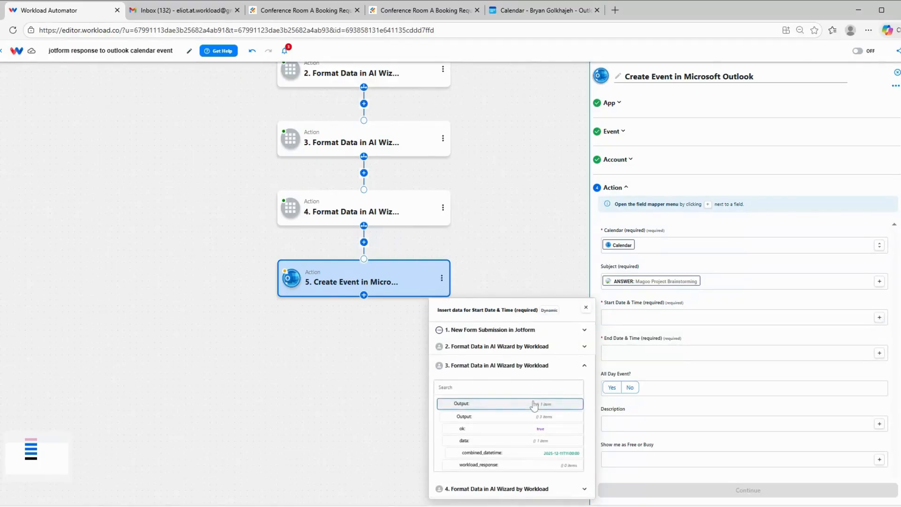
left_click(548, 454)
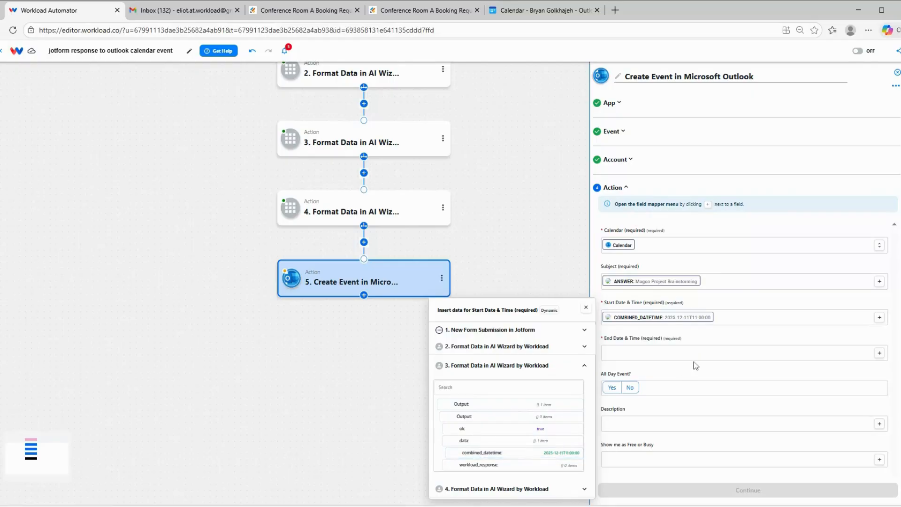
left_click(669, 352)
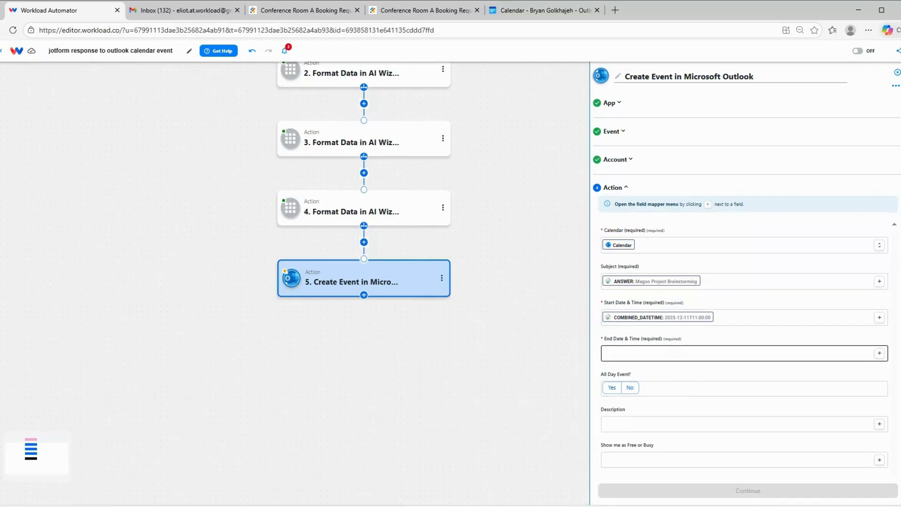
Map End Date & Time to the fourth step's new_time value and set All Day Event to No.
left_click(874, 356)
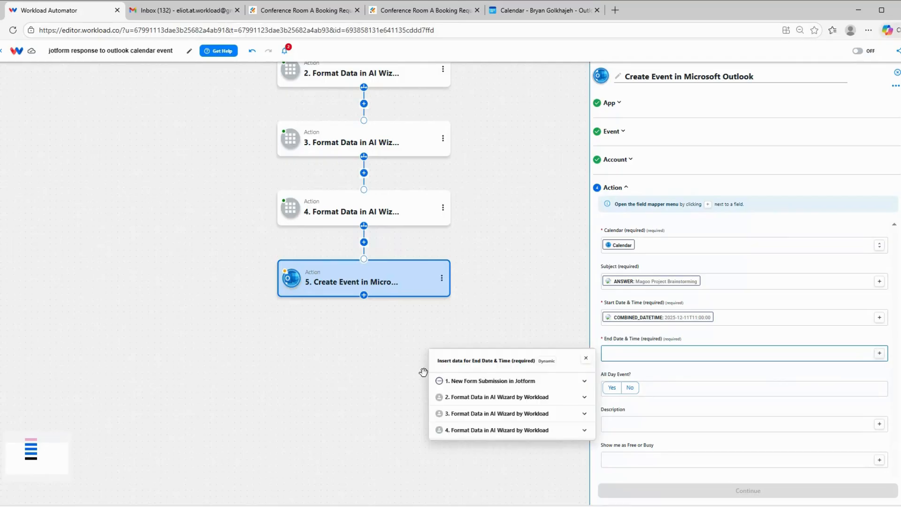
left_click(473, 430)
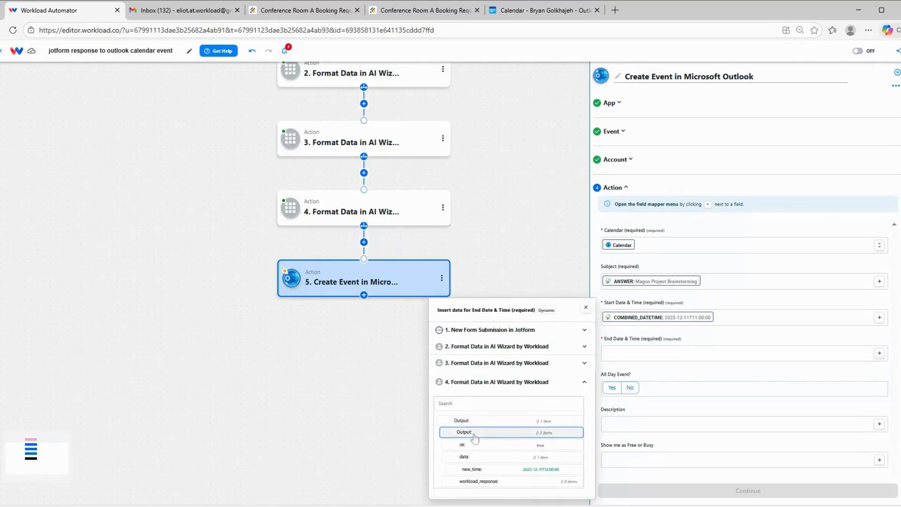
left_click(536, 470)
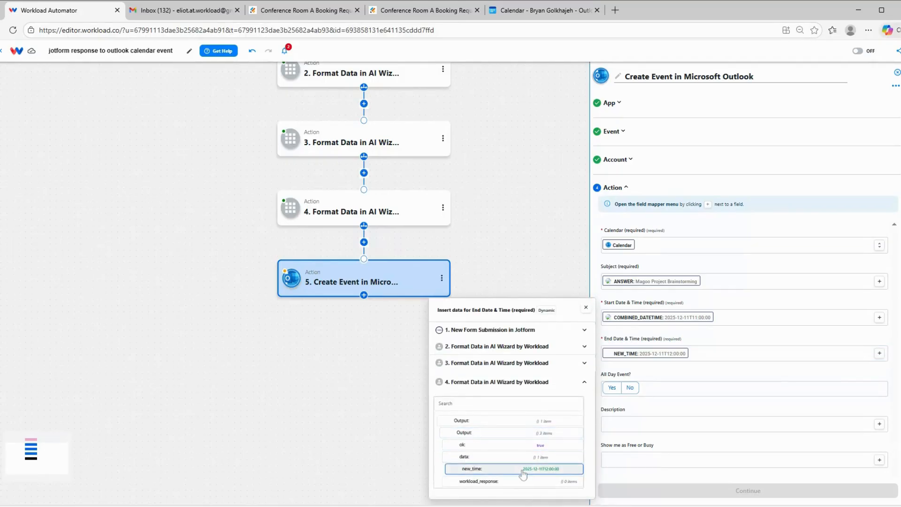
left_click(662, 379)
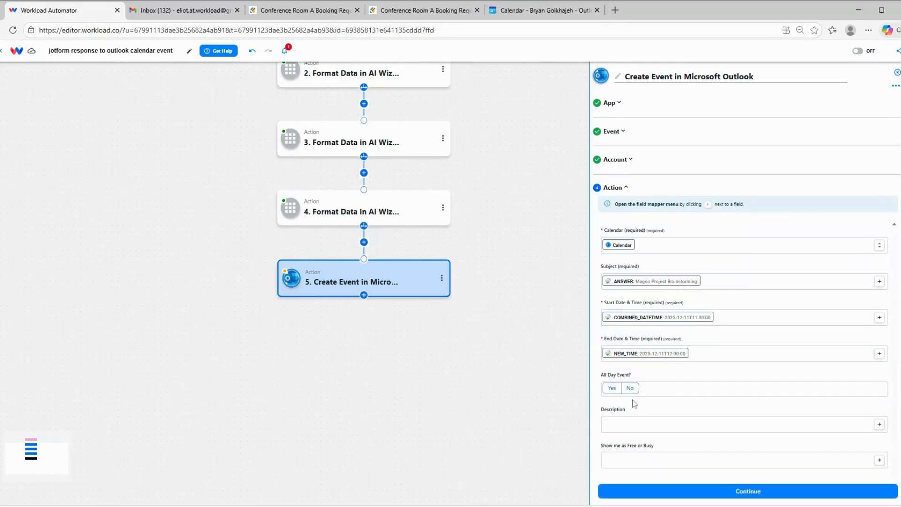
left_click(630, 388)
Insert the requester's first and last name fields from the second step's q2_fullname0 answer into the Description.
scroll(751, 412, "down", 1)
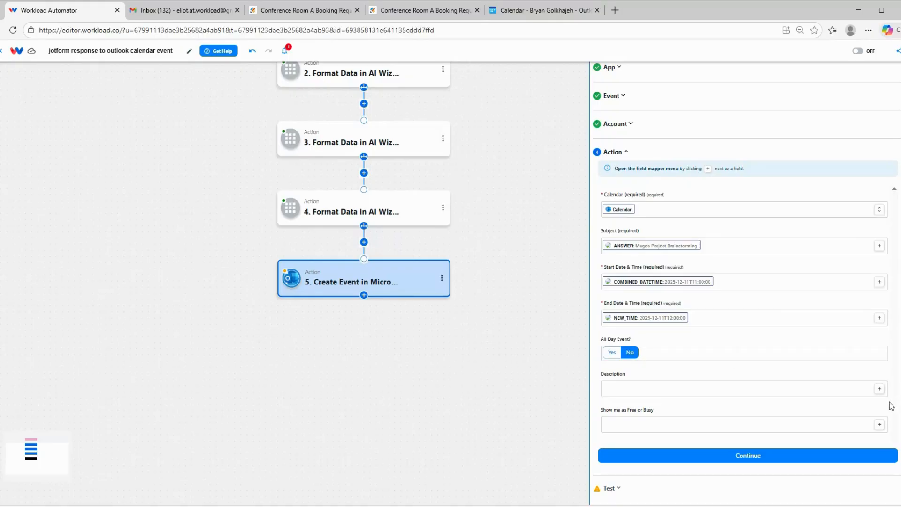
left_click(879, 388)
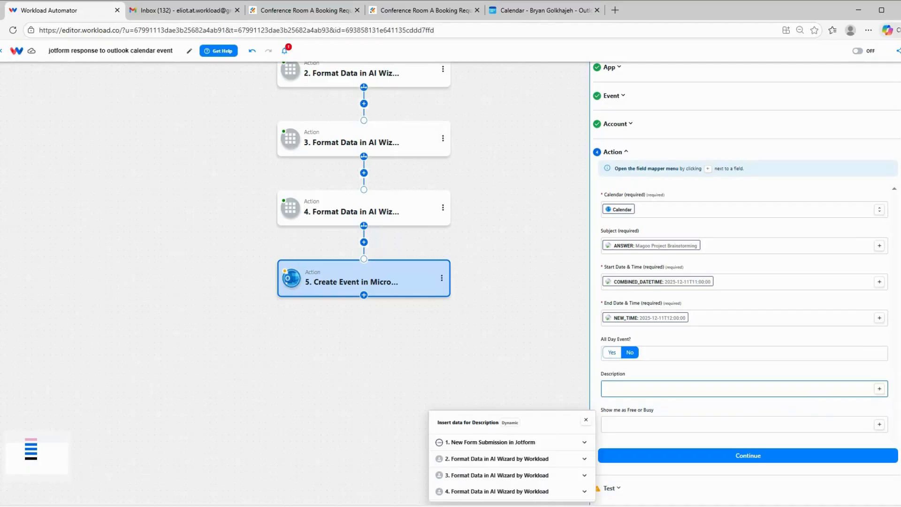
left_click(478, 461)
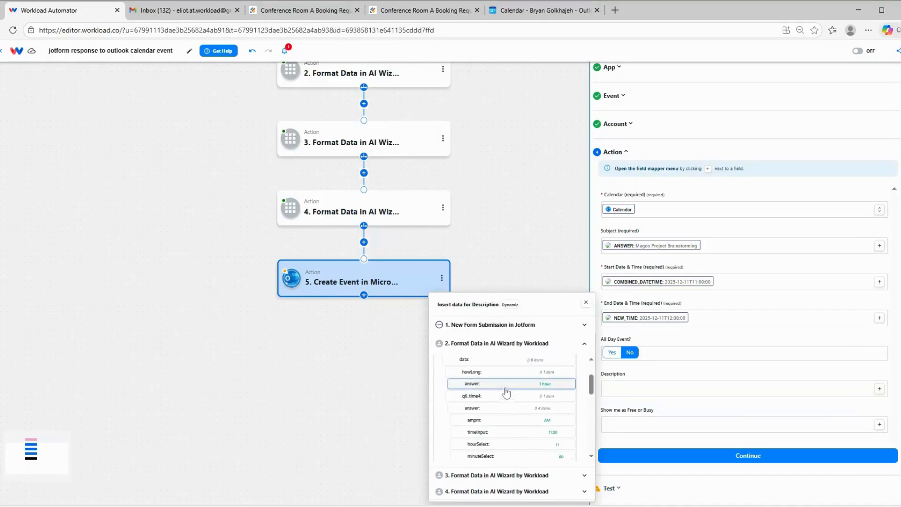
scroll(506, 391, "down", 5)
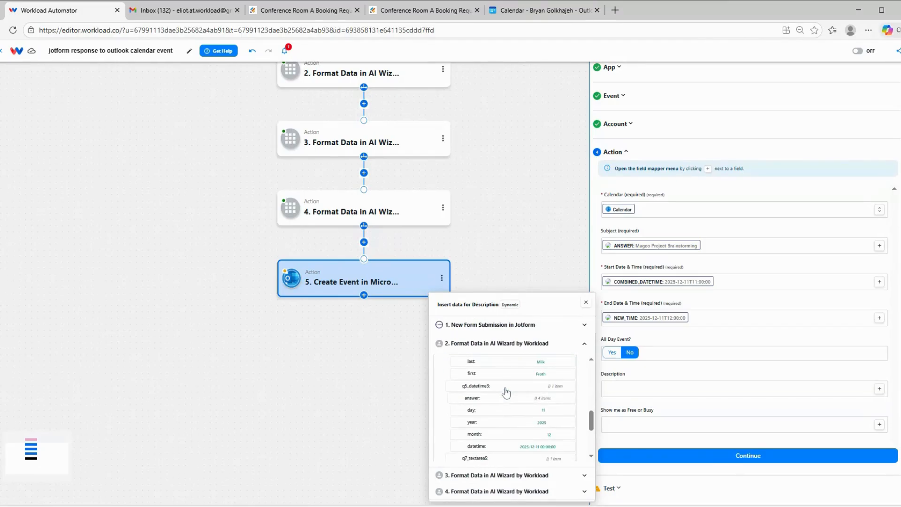
left_click(515, 374)
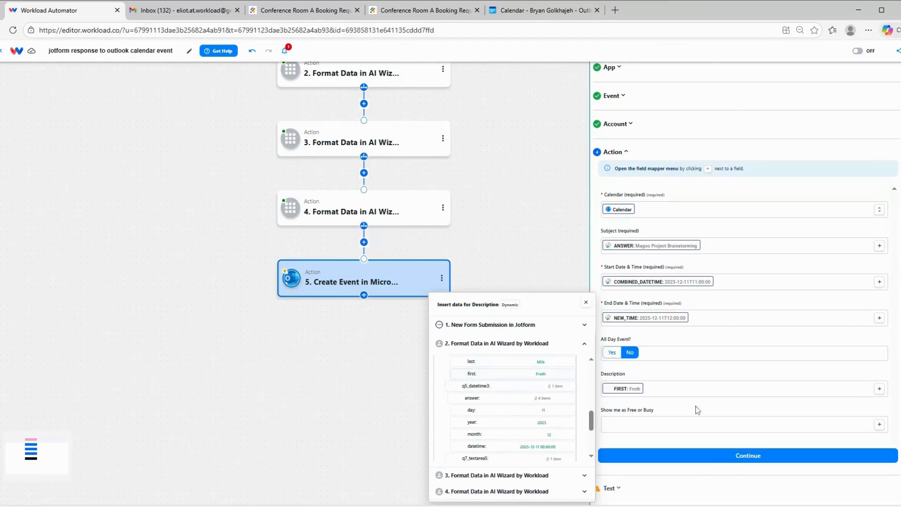
left_click(698, 389)
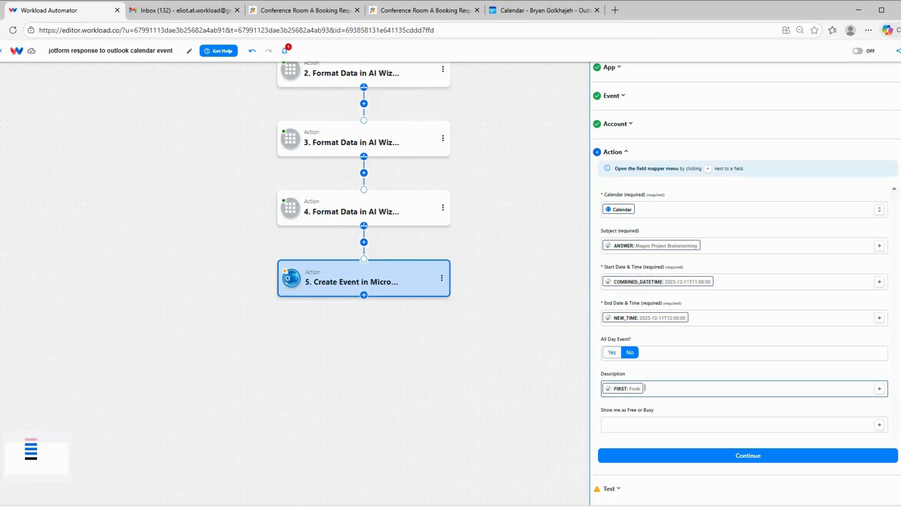
left_click(879, 388)
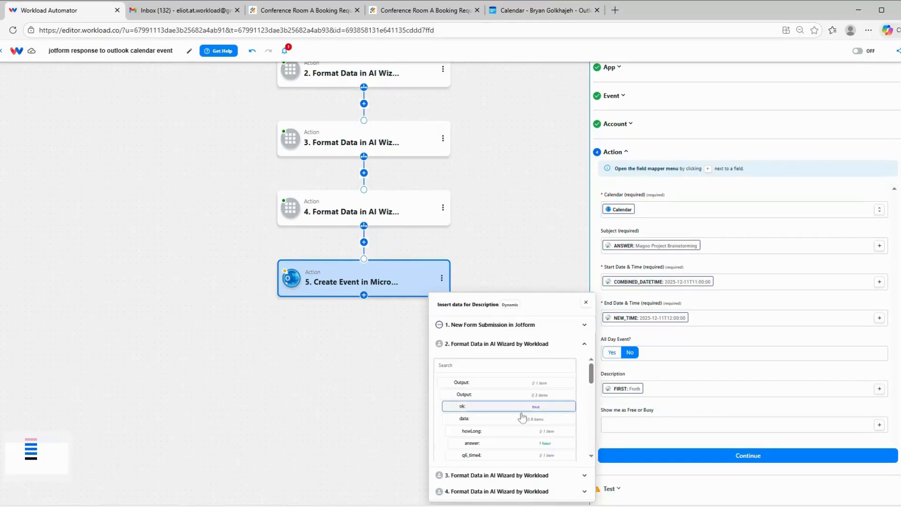
left_click(529, 459)
scroll(523, 417, "down", 5)
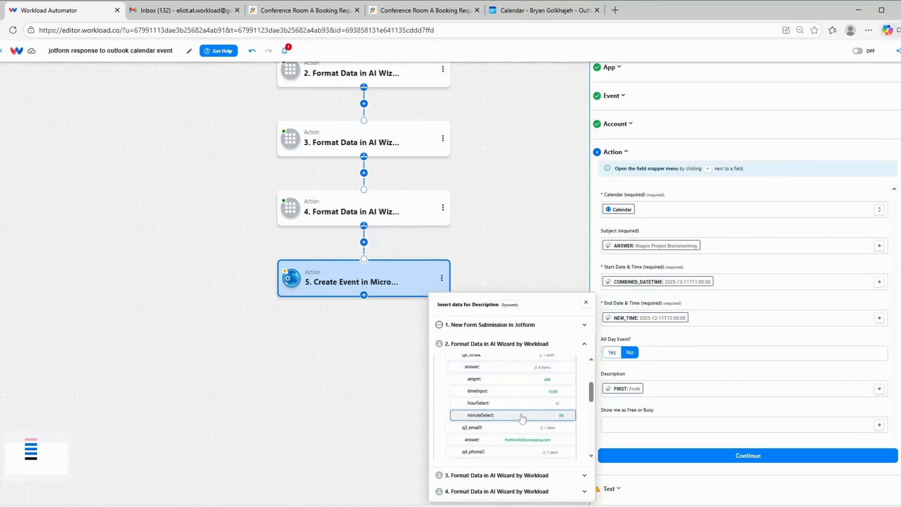
scroll(521, 412, "down", 1)
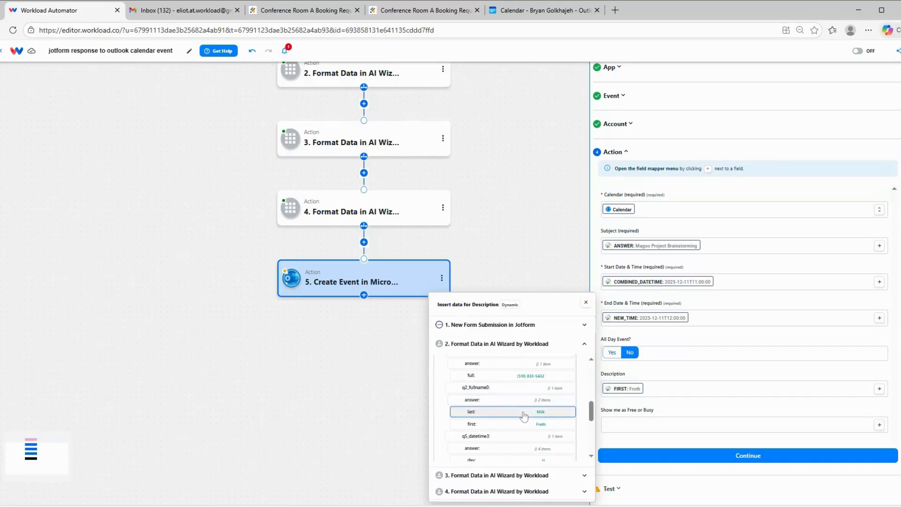
left_click(524, 412)
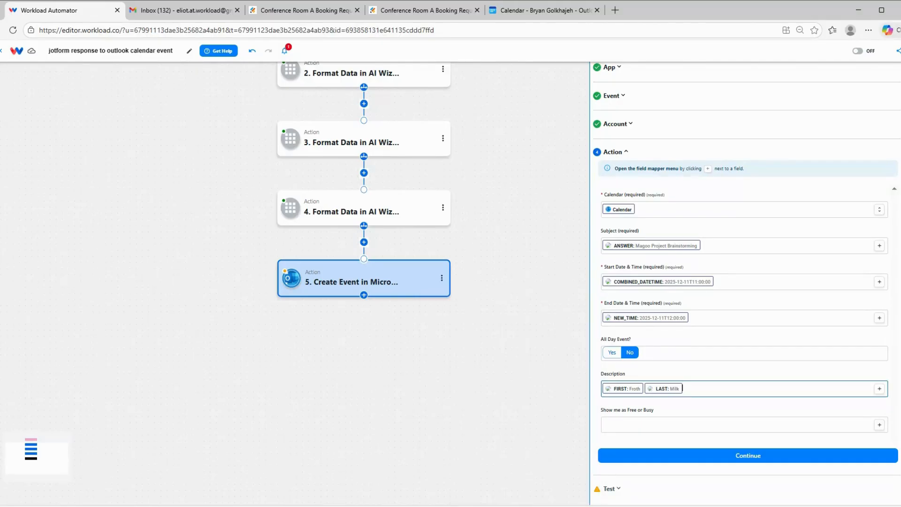
Add the q3_email1 answer from the second step's output on a new line of the Description.
key("Return")
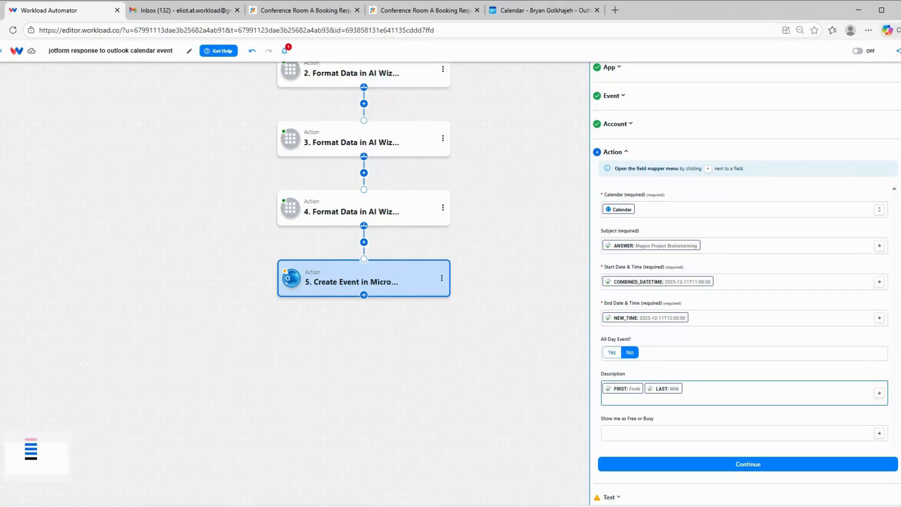
left_click(879, 394)
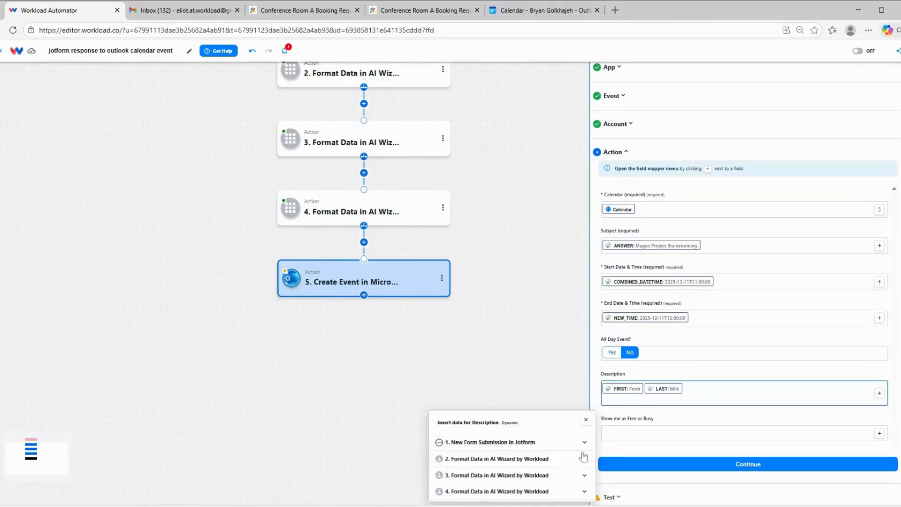
left_click(531, 467)
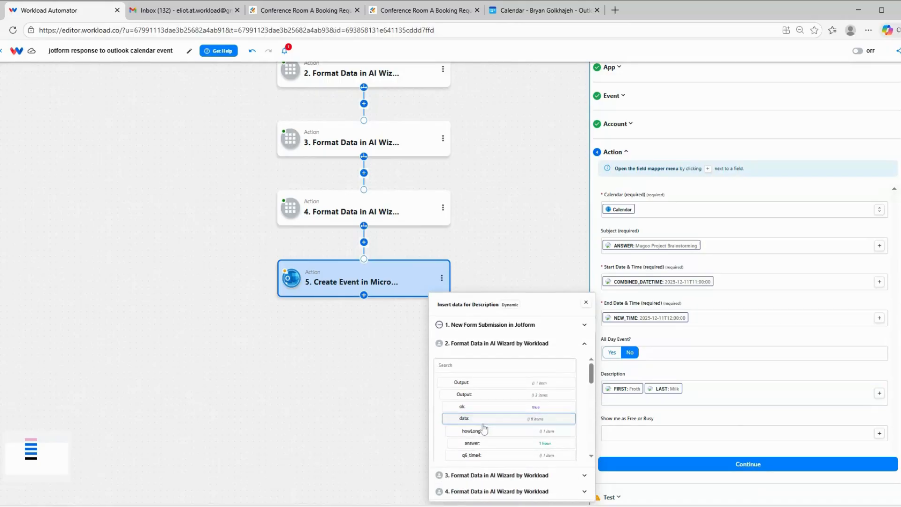
scroll(485, 420, "down", 3)
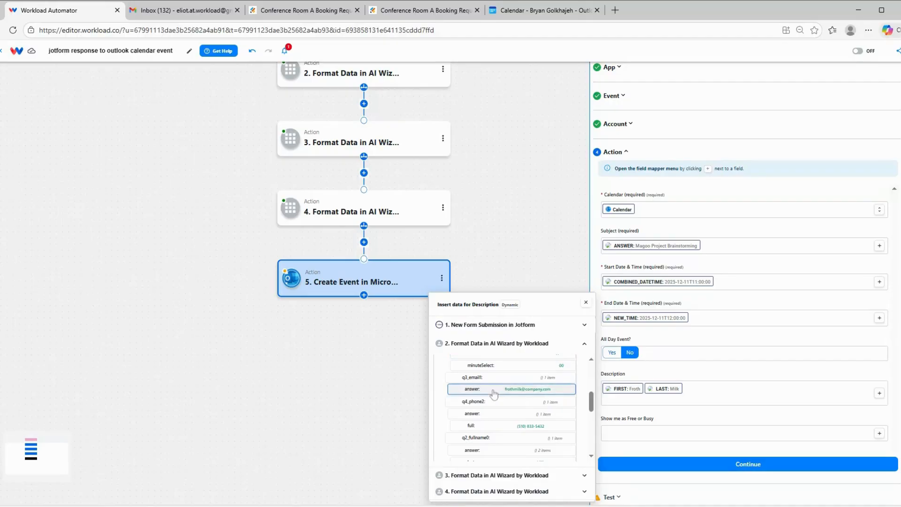
left_click(494, 390)
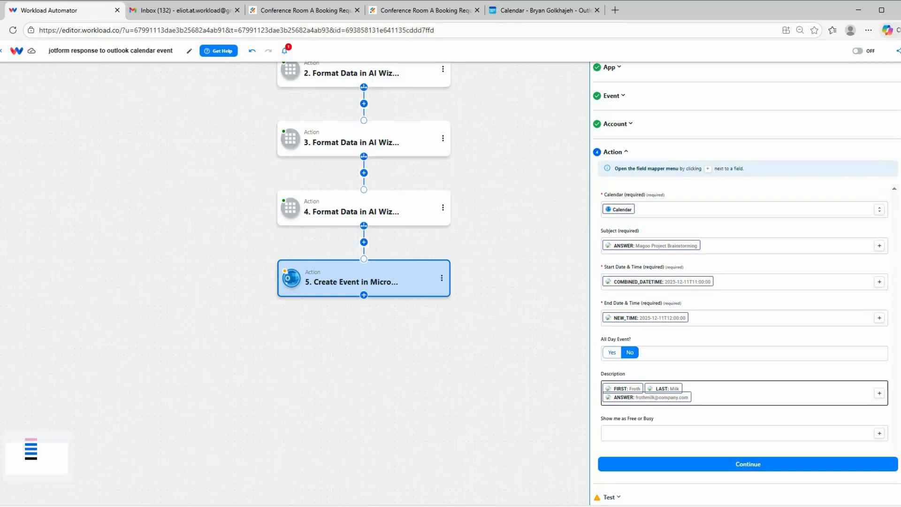
Add the full phone number field from the second step's q4_phone2 answer on a new line of the Description.
key("Return")
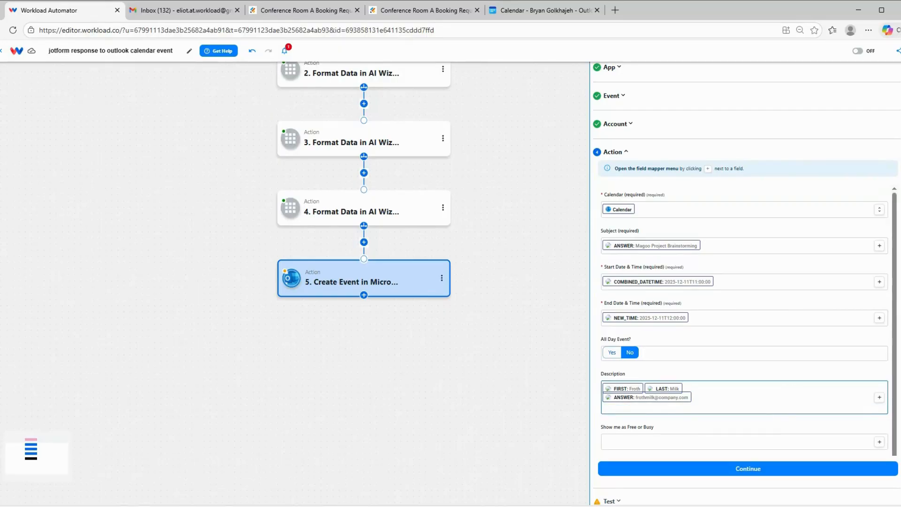
left_click(880, 398)
left_click(518, 461)
scroll(499, 426, "down", 2)
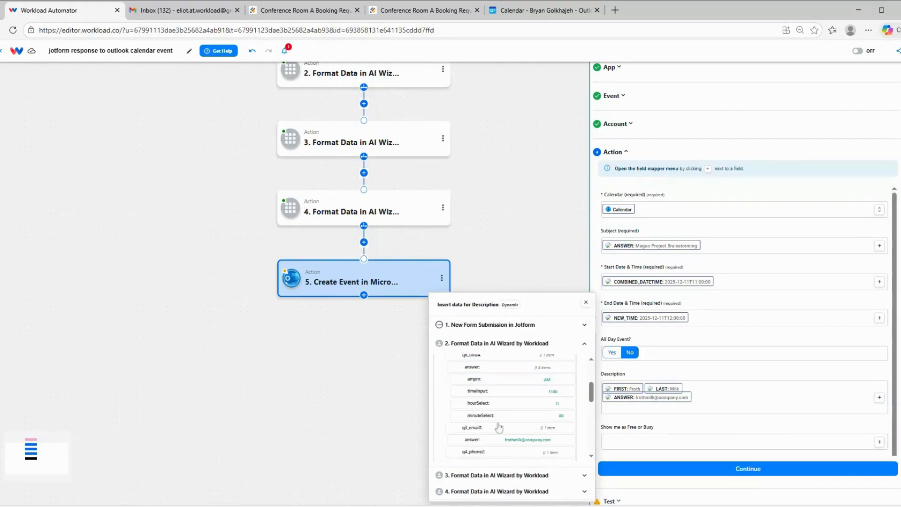
scroll(499, 426, "down", 2)
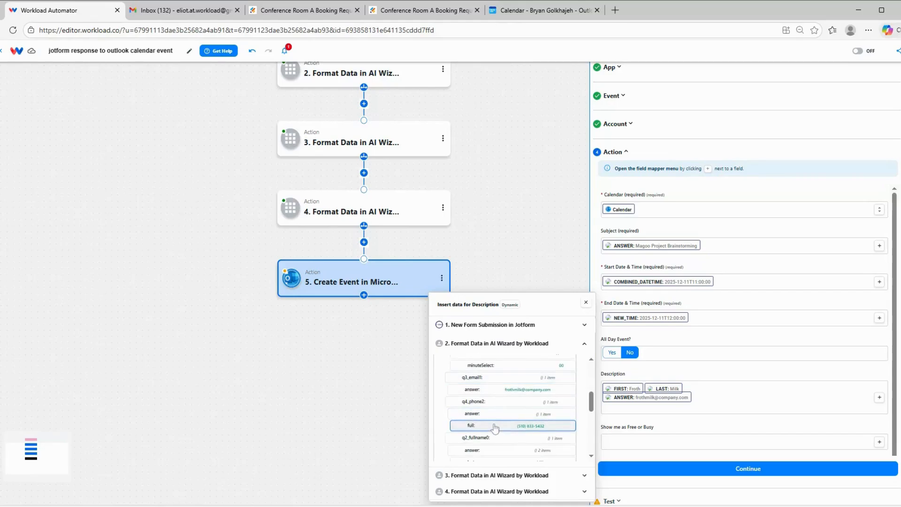
left_click(495, 427)
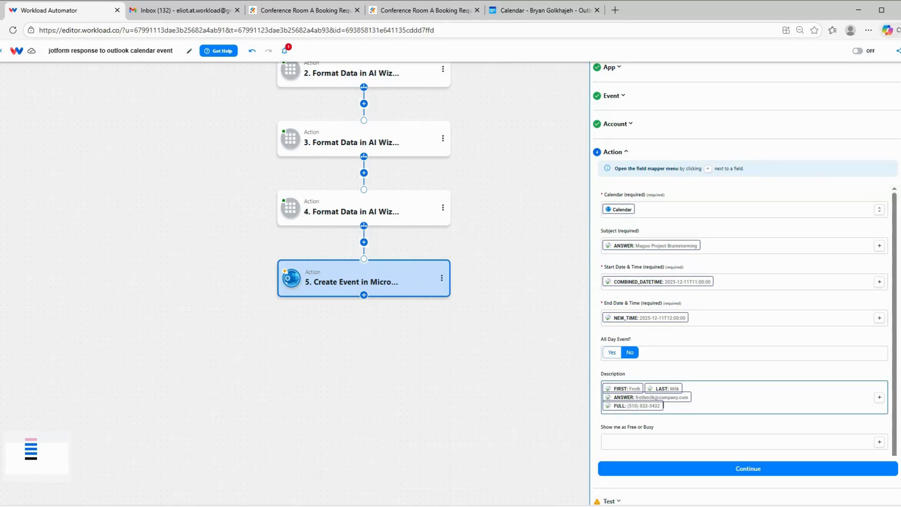
Add a new Description line reading "request:" followed by the answer value under q8_checkbox6 from the second step's output.
key("Return")
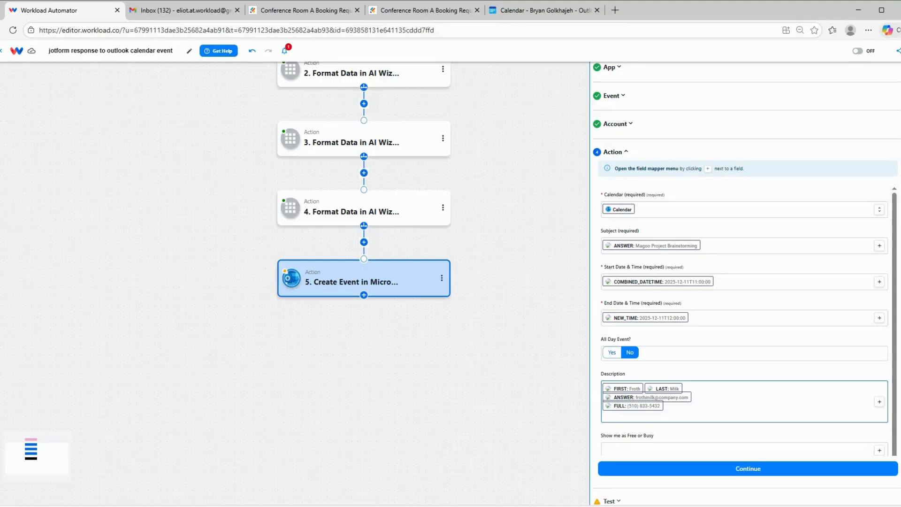
type("request:")
left_click(880, 404)
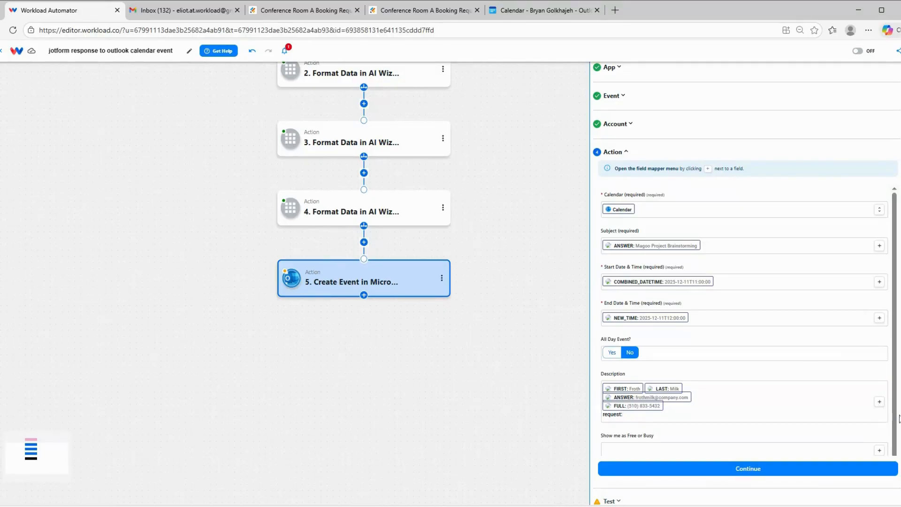
left_click(702, 420)
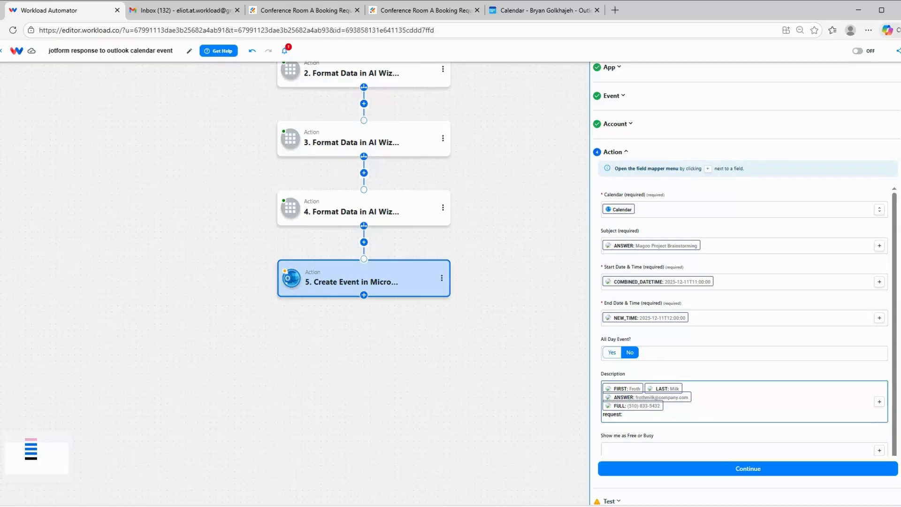
left_click(879, 402)
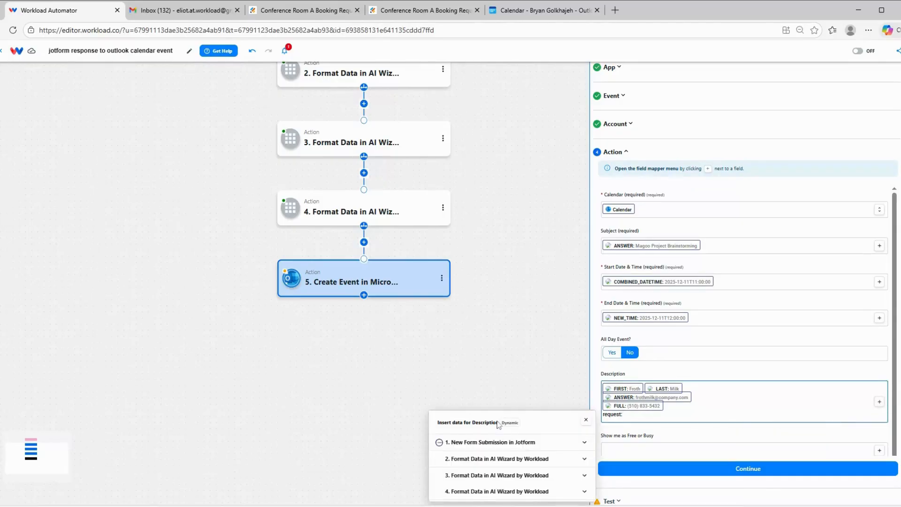
left_click(512, 462)
scroll(502, 413, "down", 3)
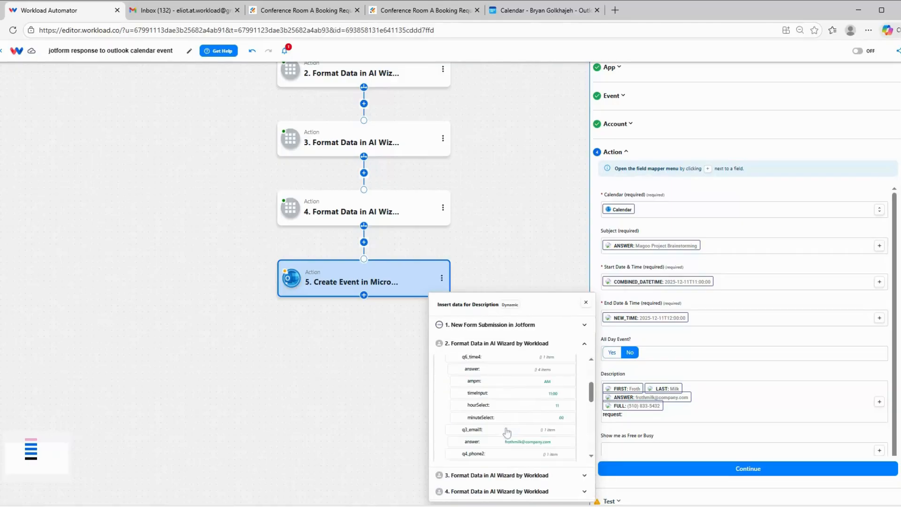
scroll(498, 425, "down", 5)
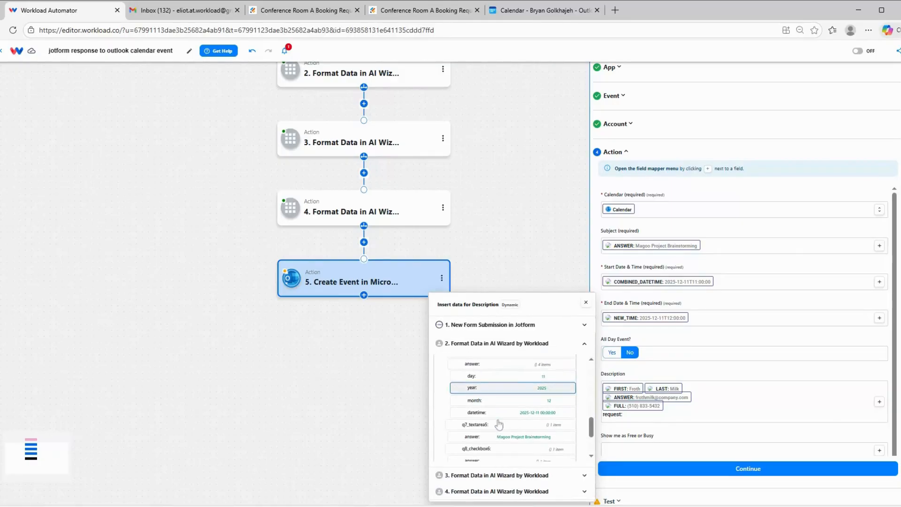
left_click(517, 400)
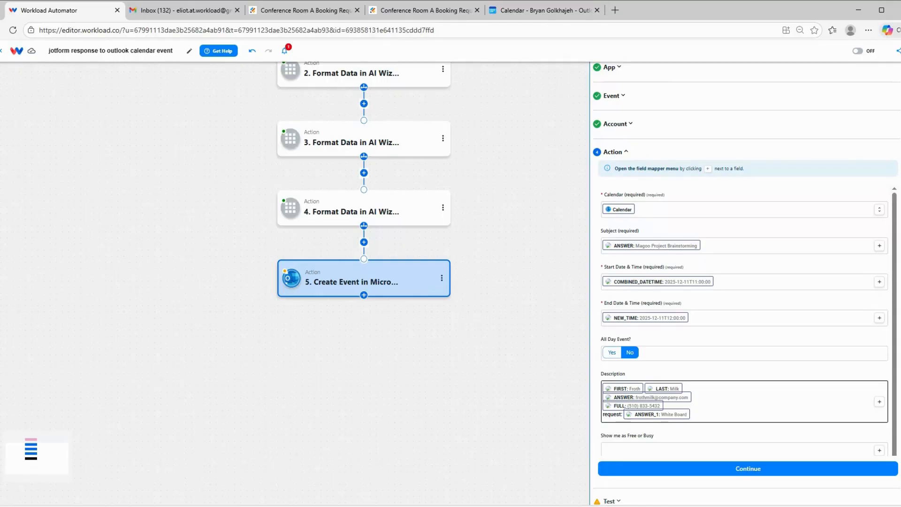
Set Show me as Free or Busy to Free and proceed to the Create Event action's test.
scroll(711, 338, "down", 1)
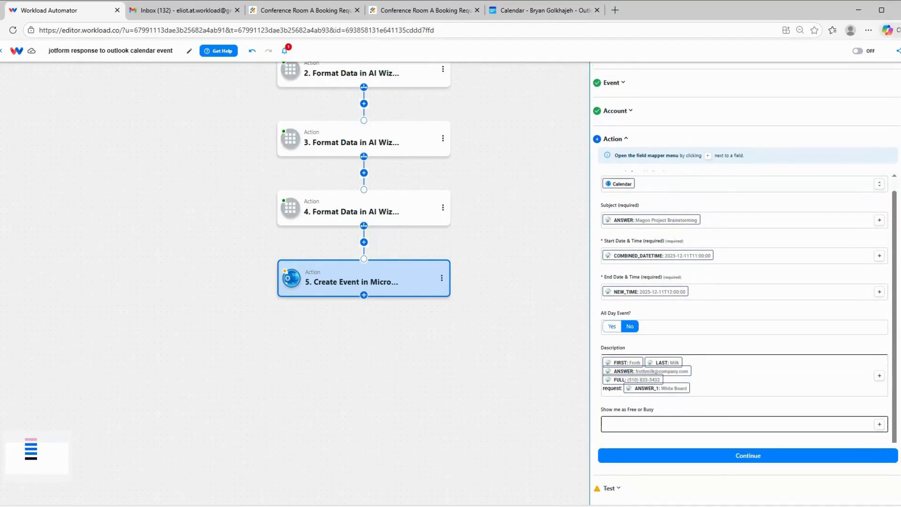
left_click(704, 424)
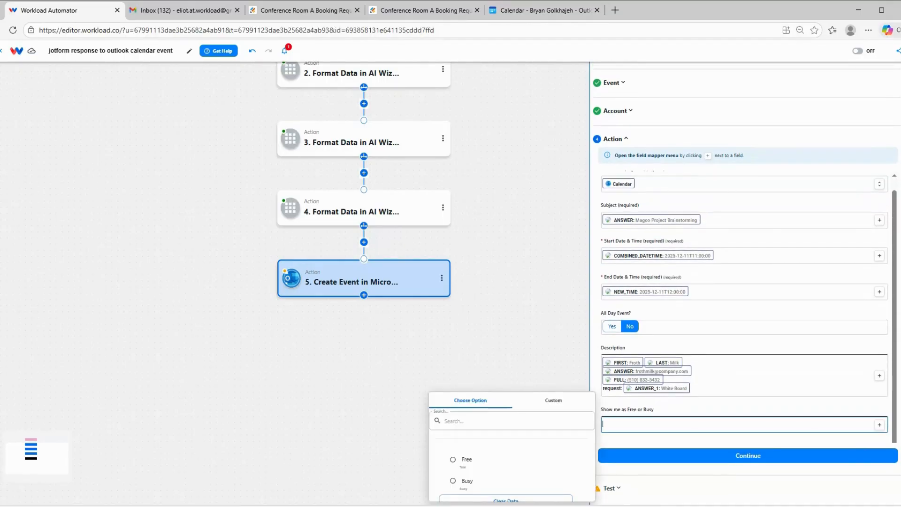
left_click(461, 462)
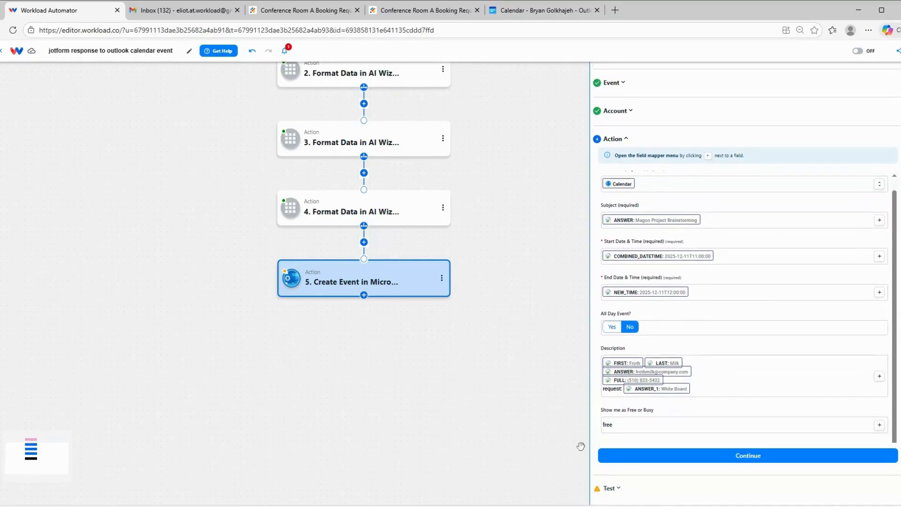
left_click(735, 456)
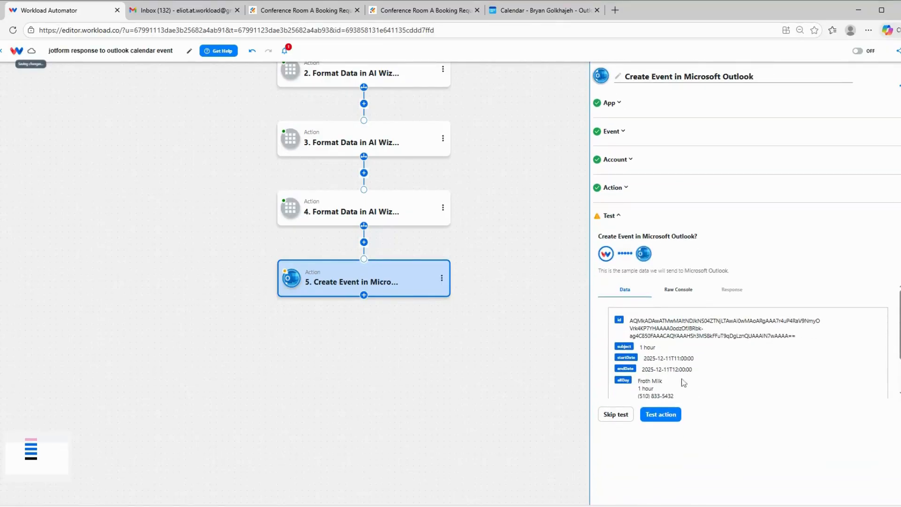
Test the Create Event action, review the returned event data, and complete the step.
left_click(667, 418)
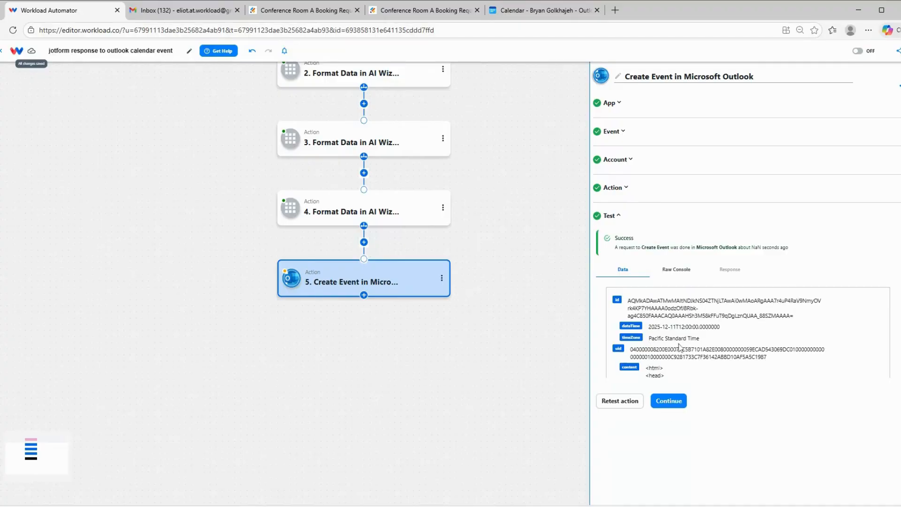
scroll(680, 346, "down", 10)
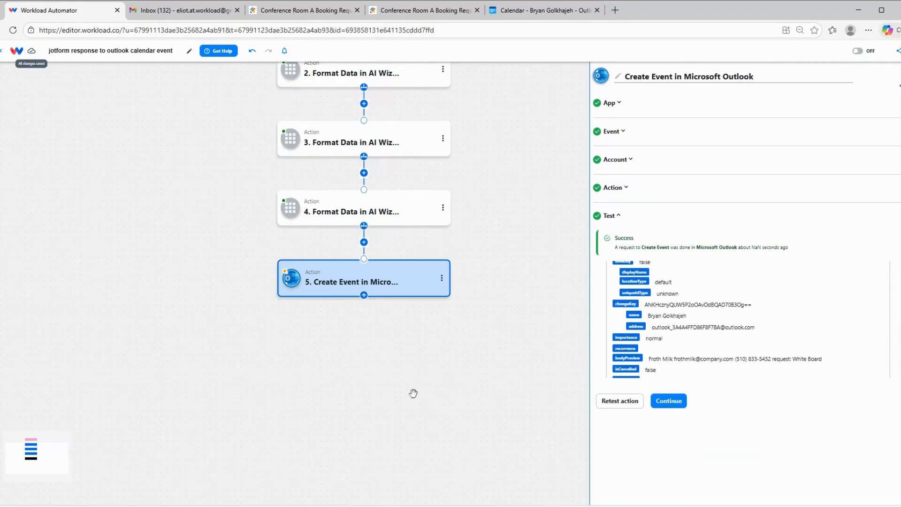
left_click(669, 401)
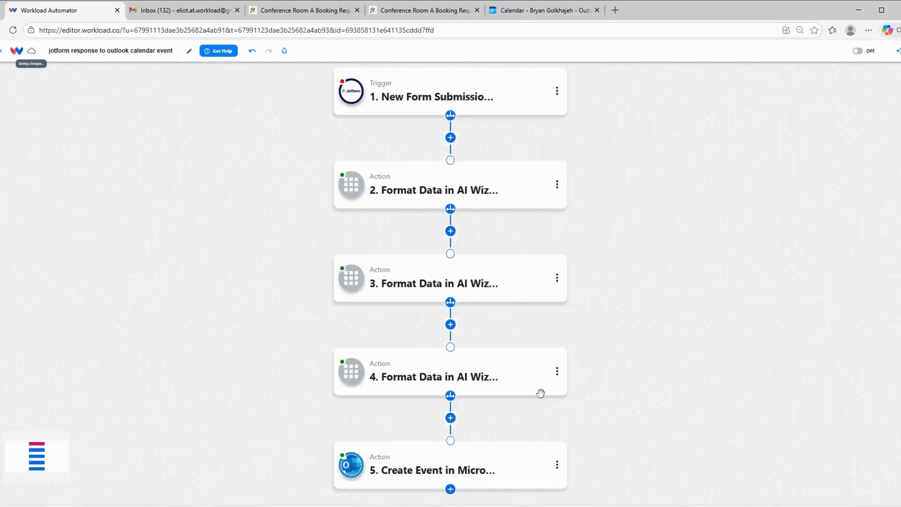
Switch to the Outlook calendar and view the details of the Magoo Project Brainstorming event on Thursday, December 11.
left_click(548, 17)
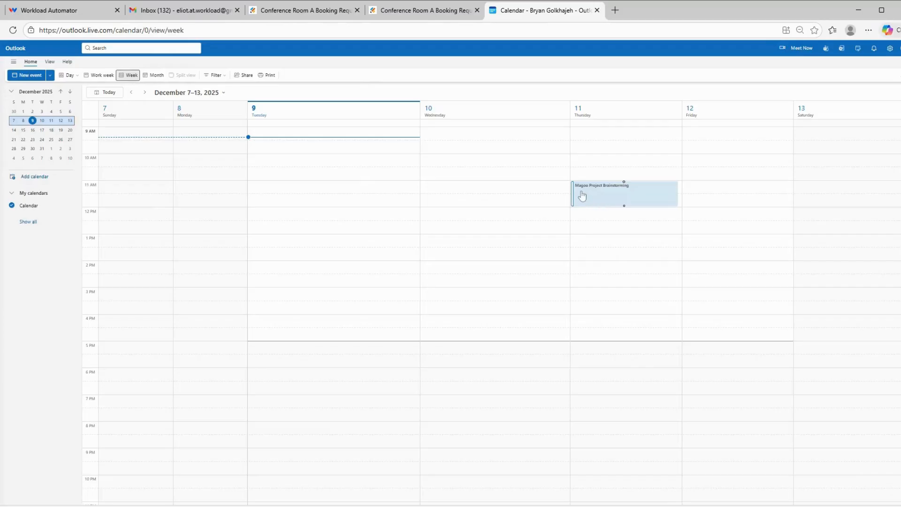
left_click(597, 195)
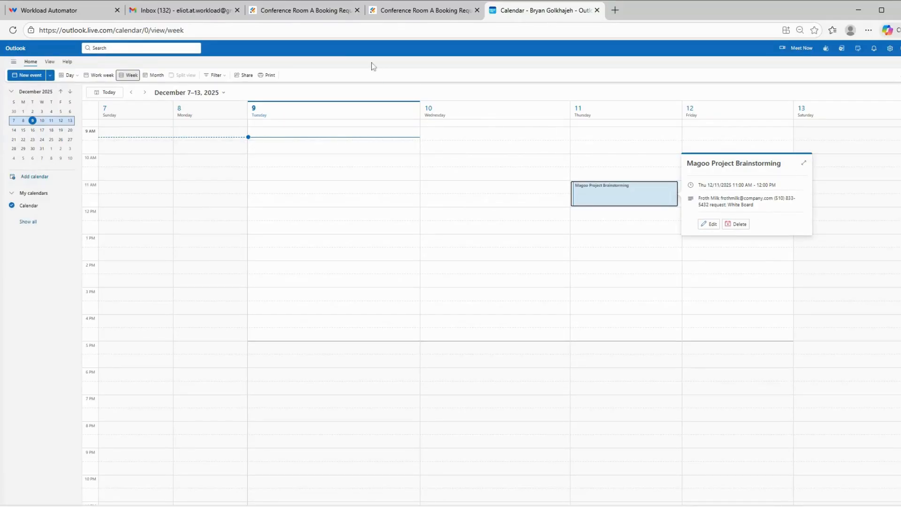
Return to Workload, open the New Form Submission trigger, and activate the workflow.
left_click(60, 11)
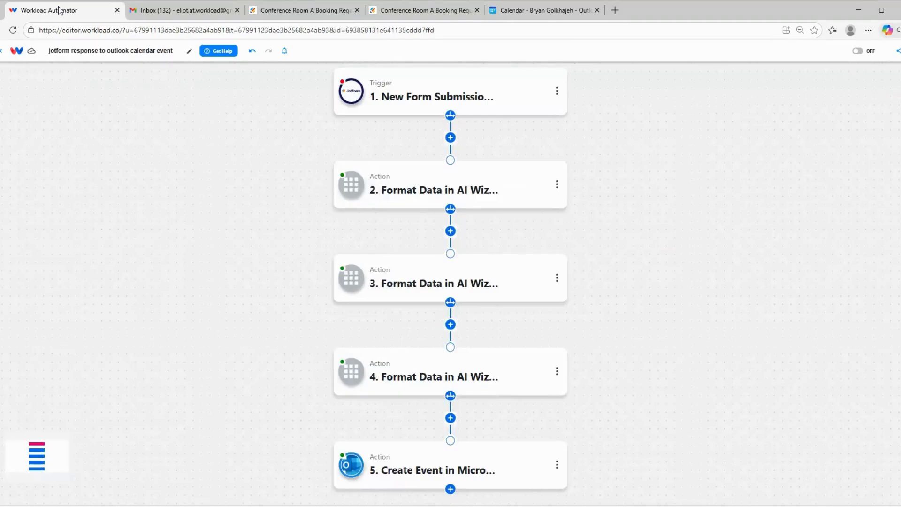
left_click(377, 92)
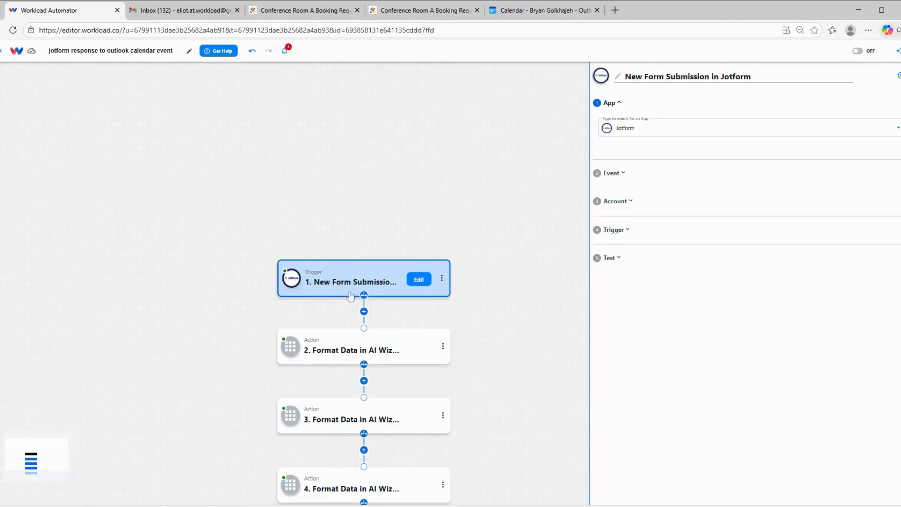
left_click(493, 257)
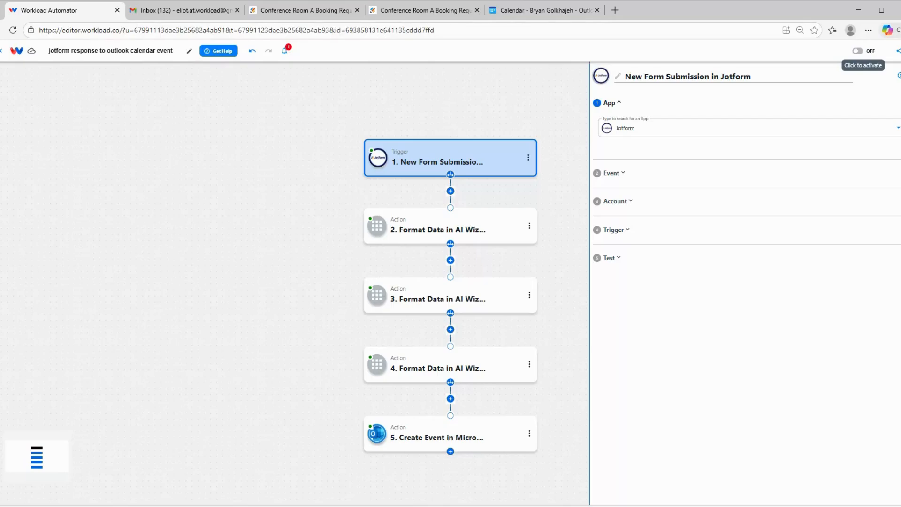
left_click(858, 51)
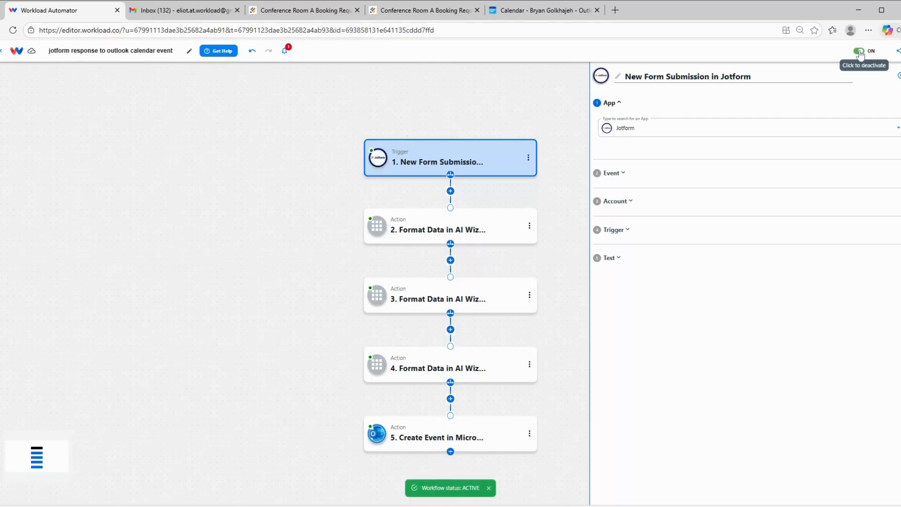